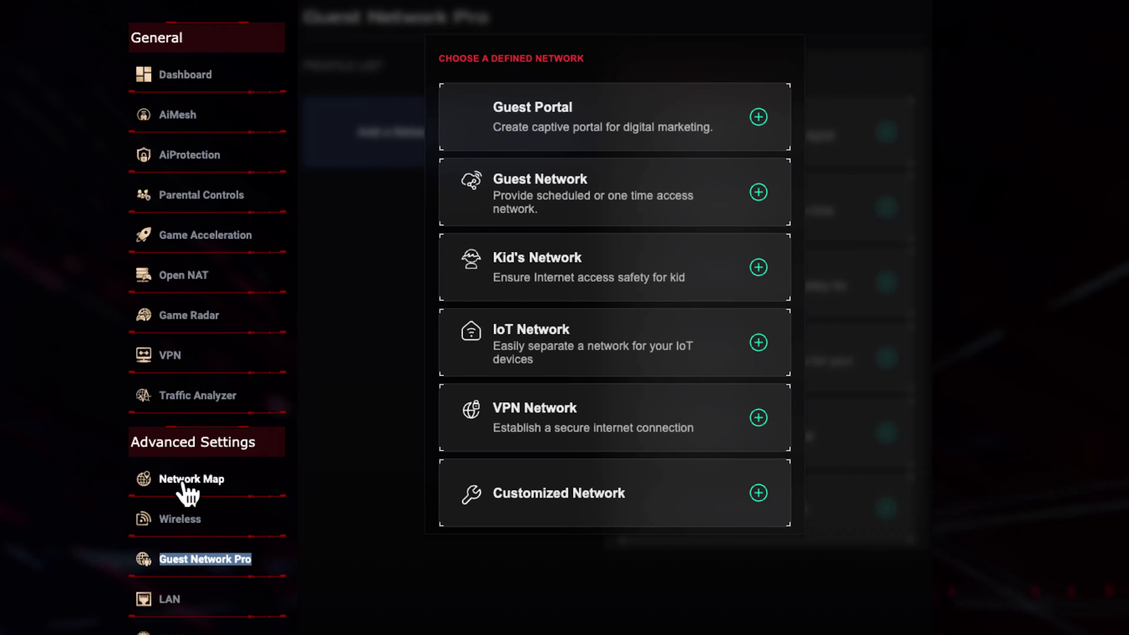
# Step: Open Guest Network Pro and start a Guest Portal network profile
pyautogui.click(204, 566)
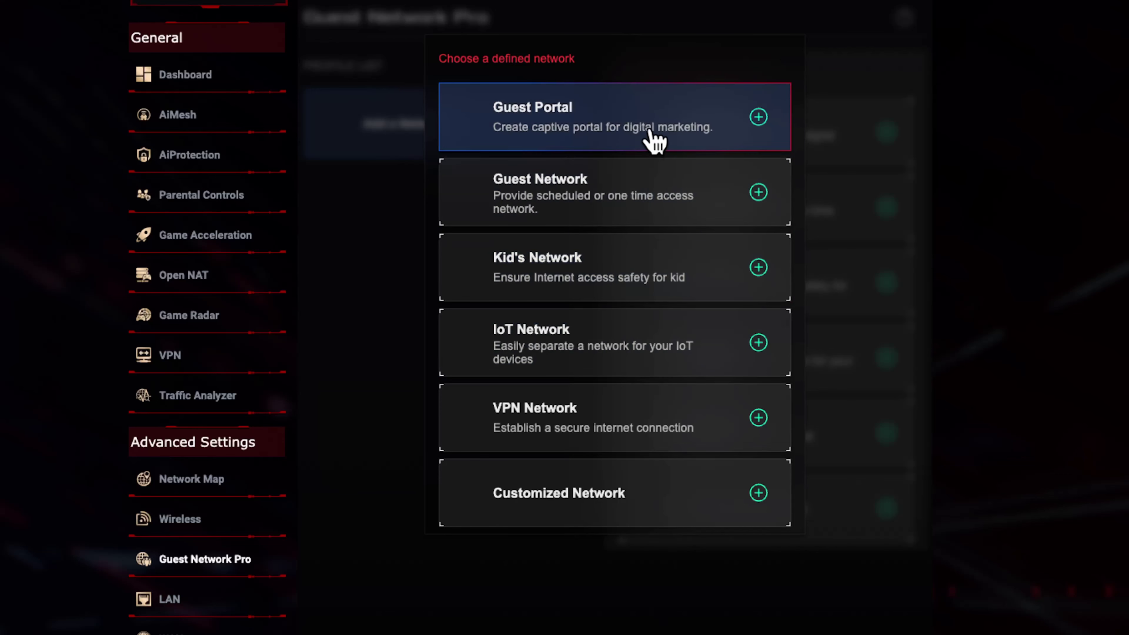
pyautogui.click(662, 136)
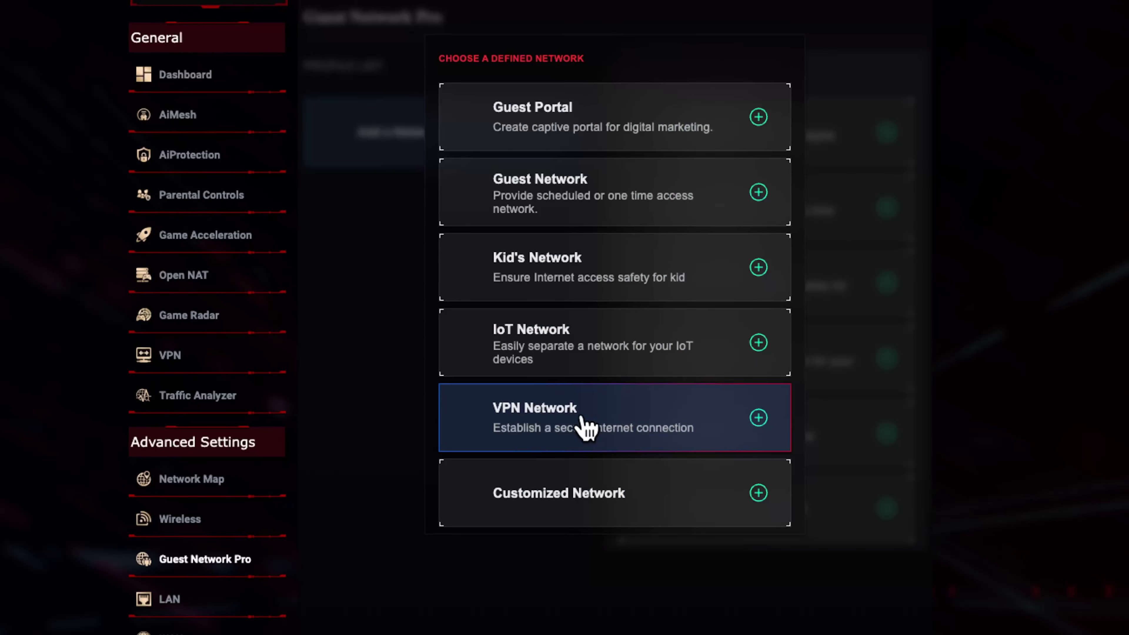
pyautogui.click(661, 120)
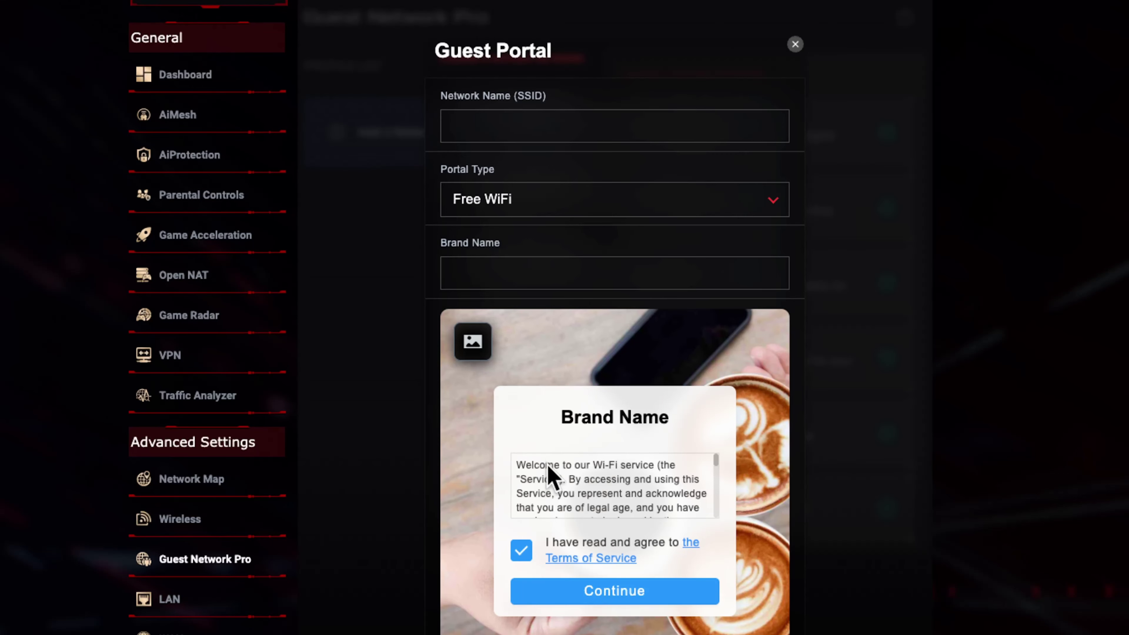
# Step: Set the Guest Portal's network name (SSID) to ShopWiFi
pyautogui.click(507, 116)
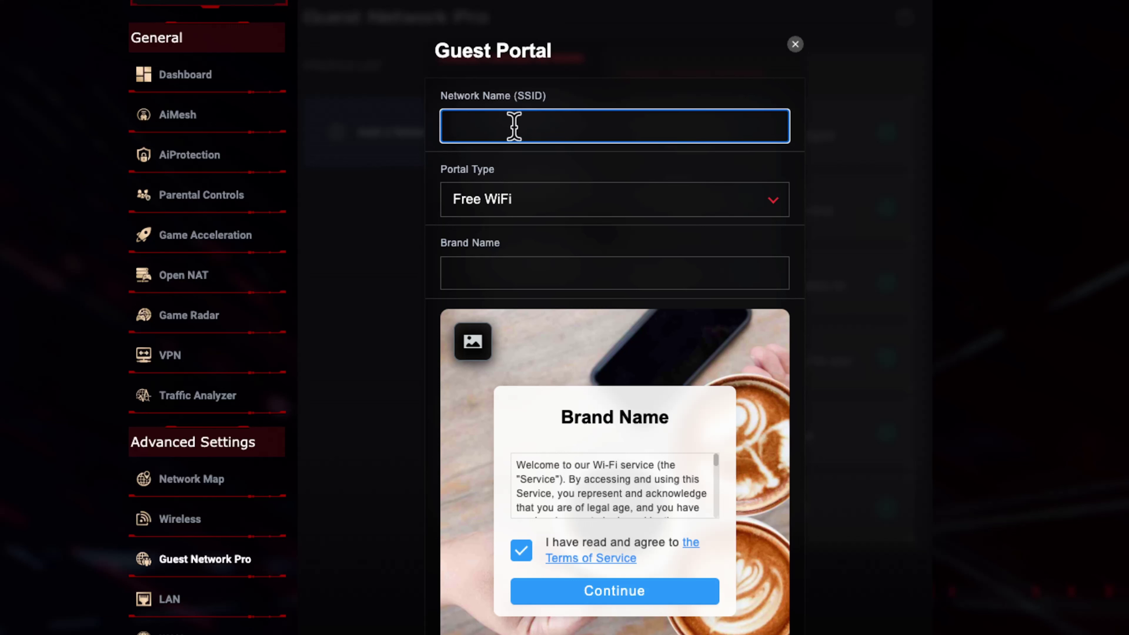
pyautogui.write('Shop')
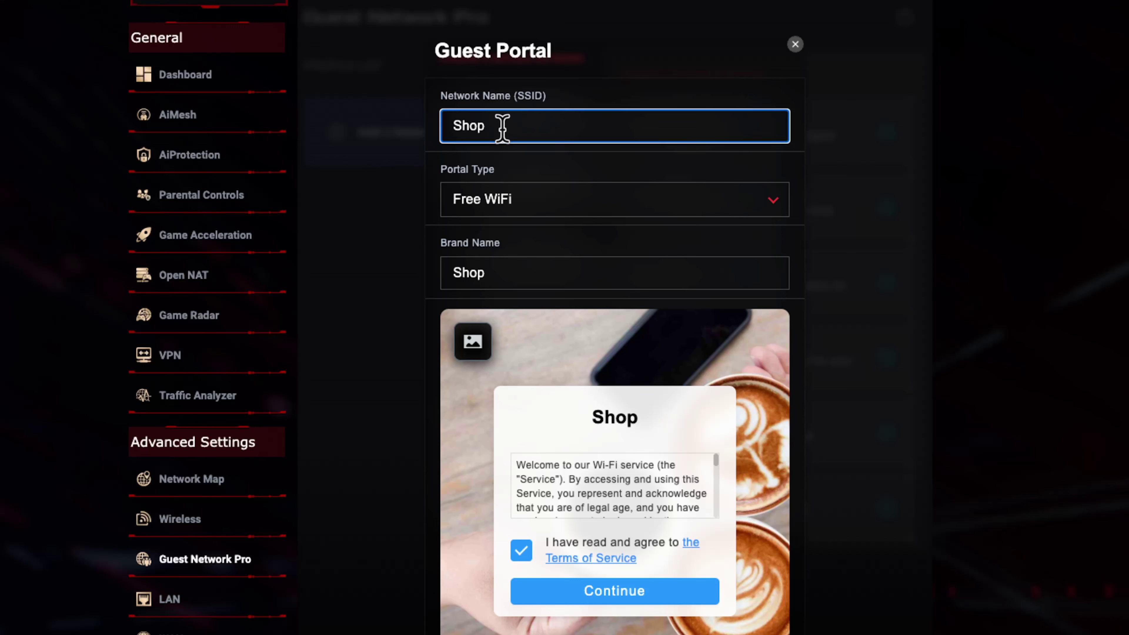
pyautogui.write('Wif')
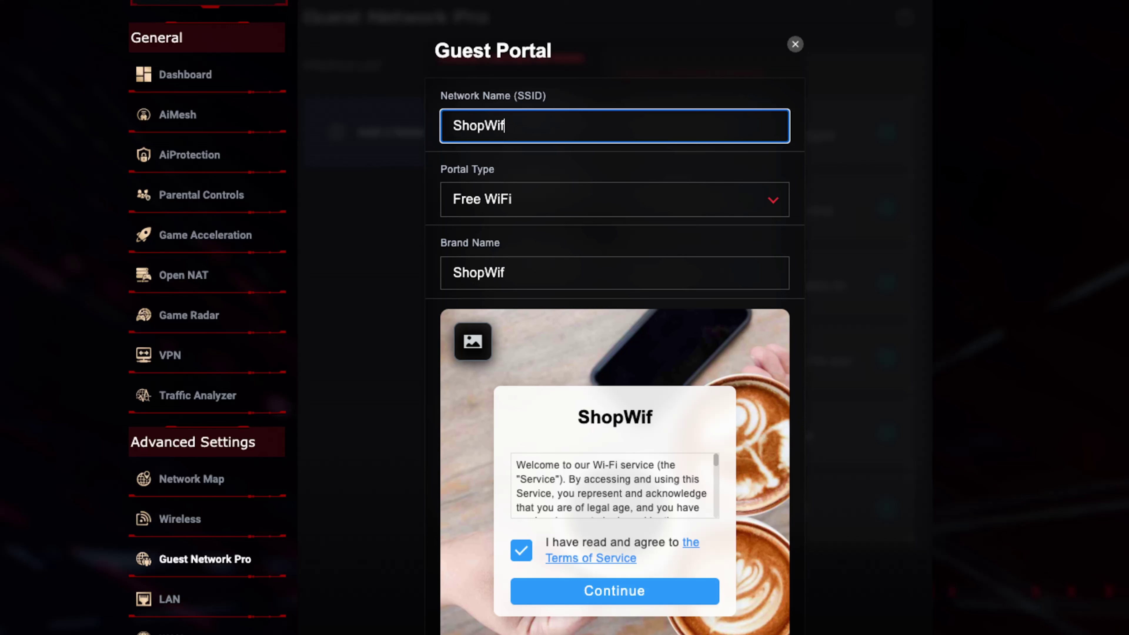
pyautogui.press('BackSpace')
pyautogui.write('Fi')
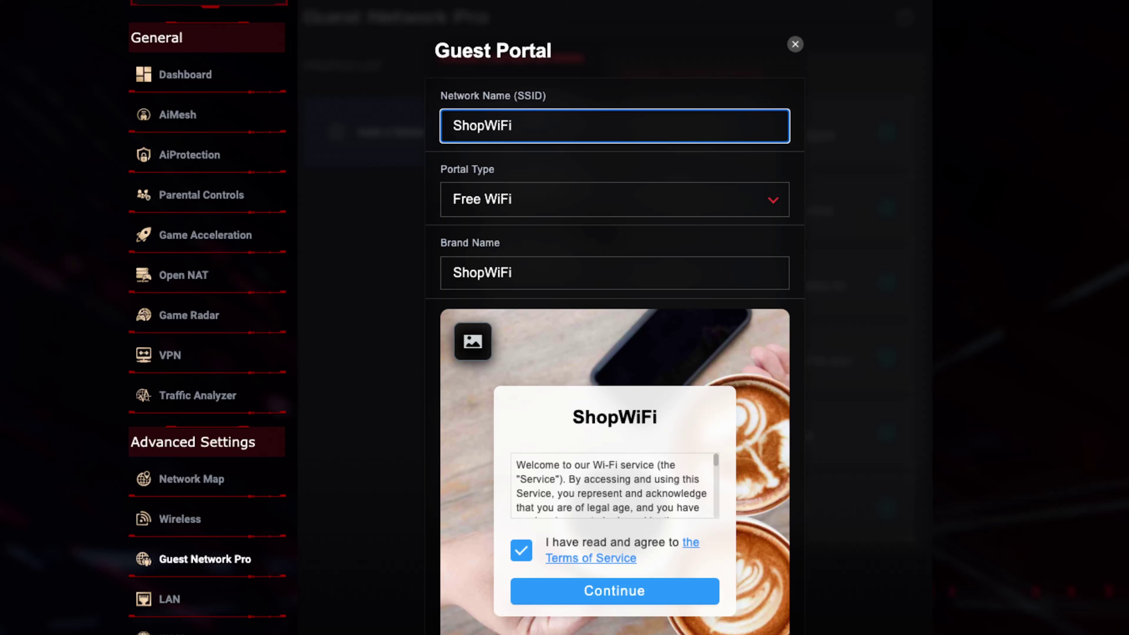
# Step: Keep the portal type on Free WiFi and set the brand name to "Shop WiFi Free"
pyautogui.click(540, 213)
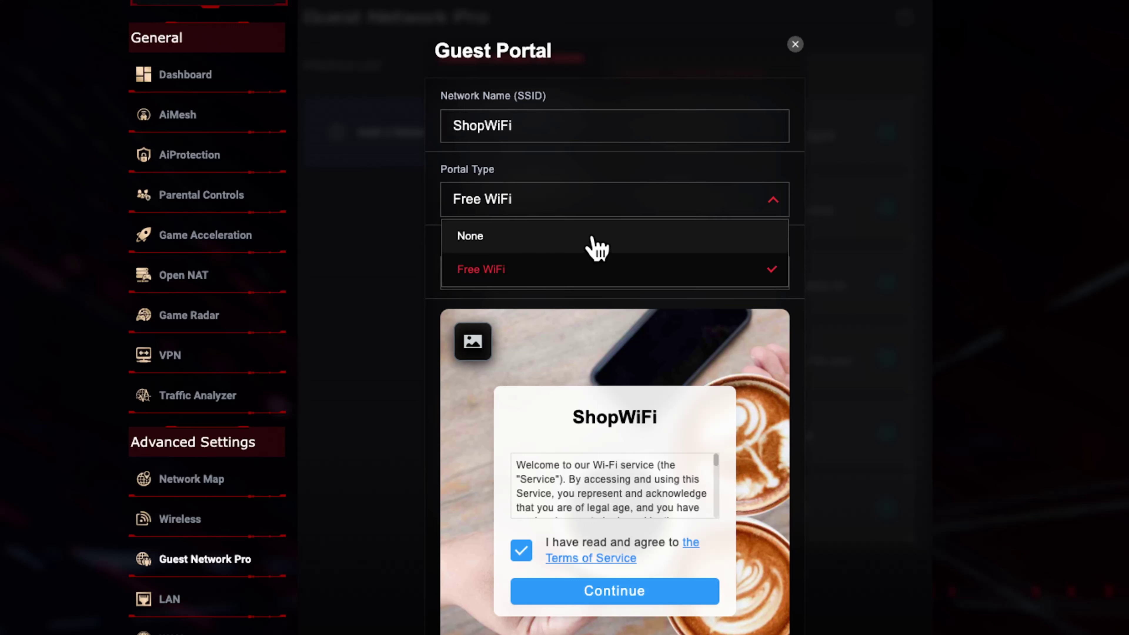
pyautogui.click(740, 290)
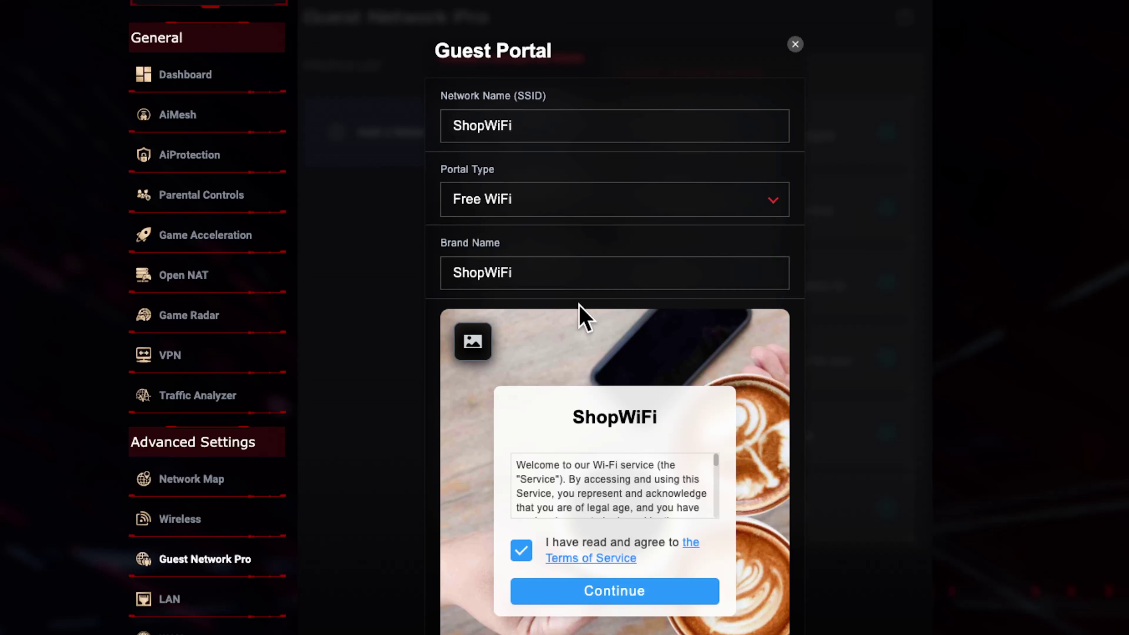
pyautogui.click(561, 278)
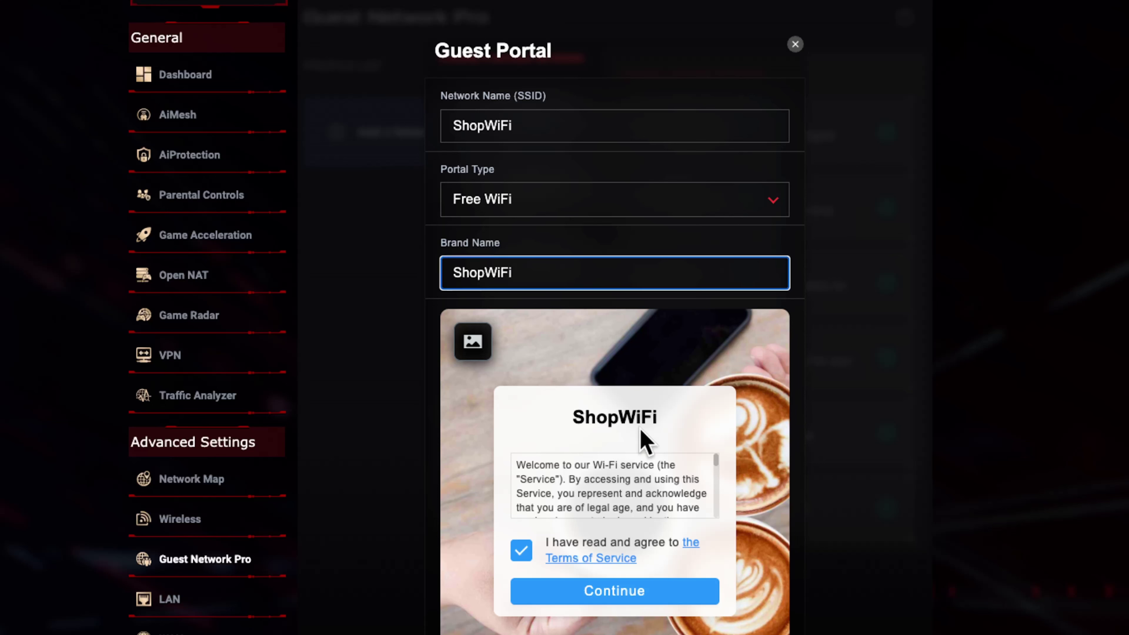
pyautogui.click(488, 272)
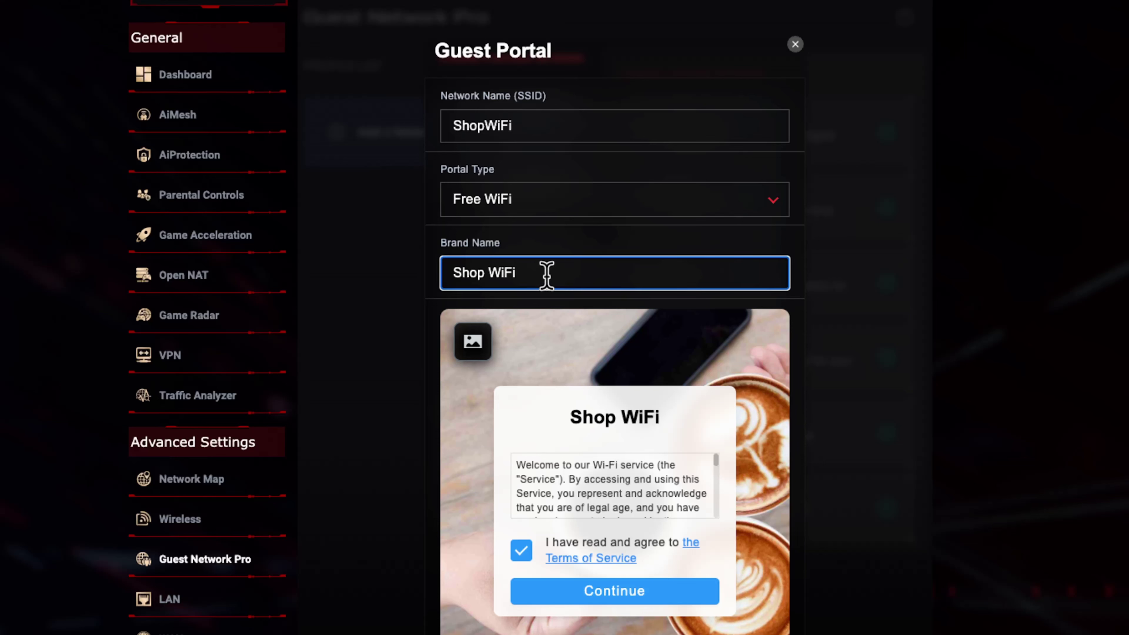
pyautogui.press('End')
pyautogui.write('Free')
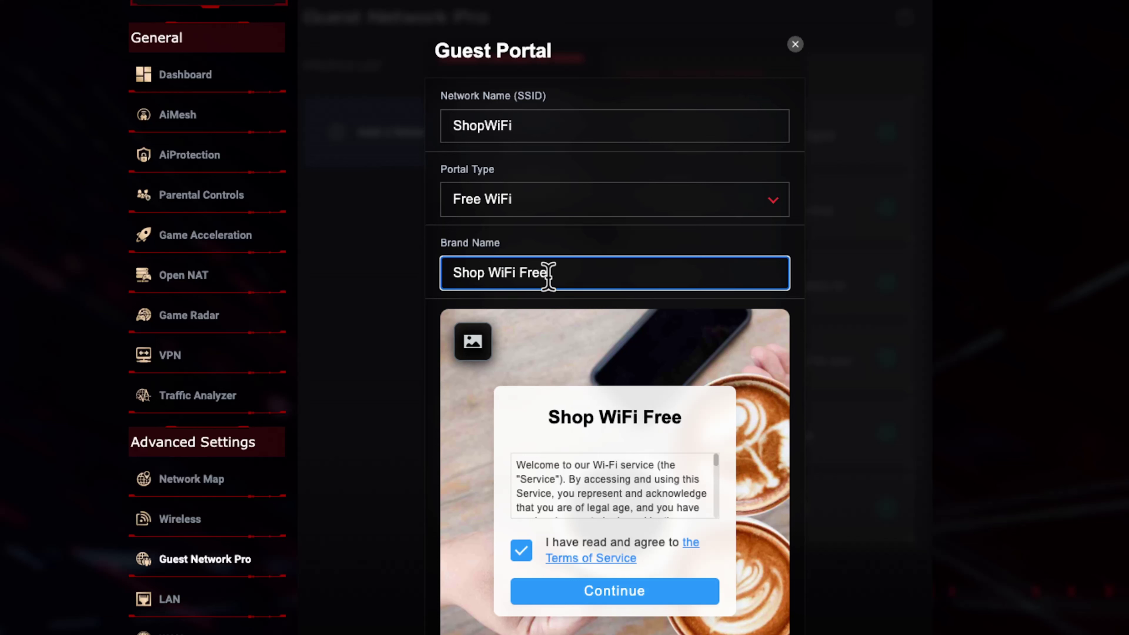
pyautogui.click(676, 477)
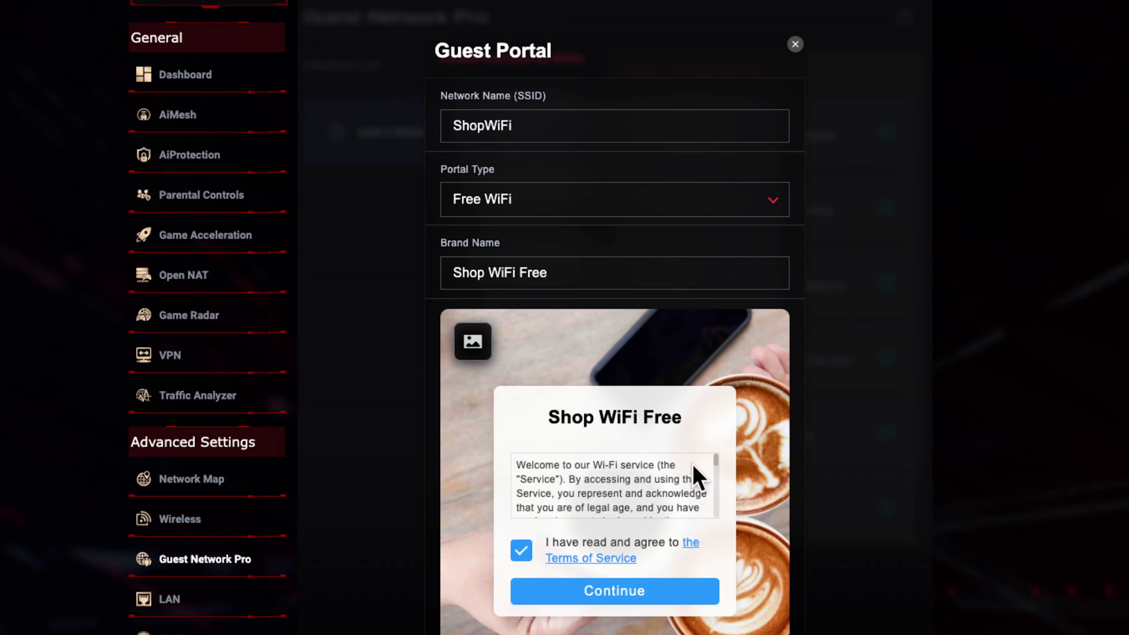
# Step: Look through the terms text and the background gallery, and set the portal background to the white reception desk picture
pyautogui.scroll(-5, 717, 471)
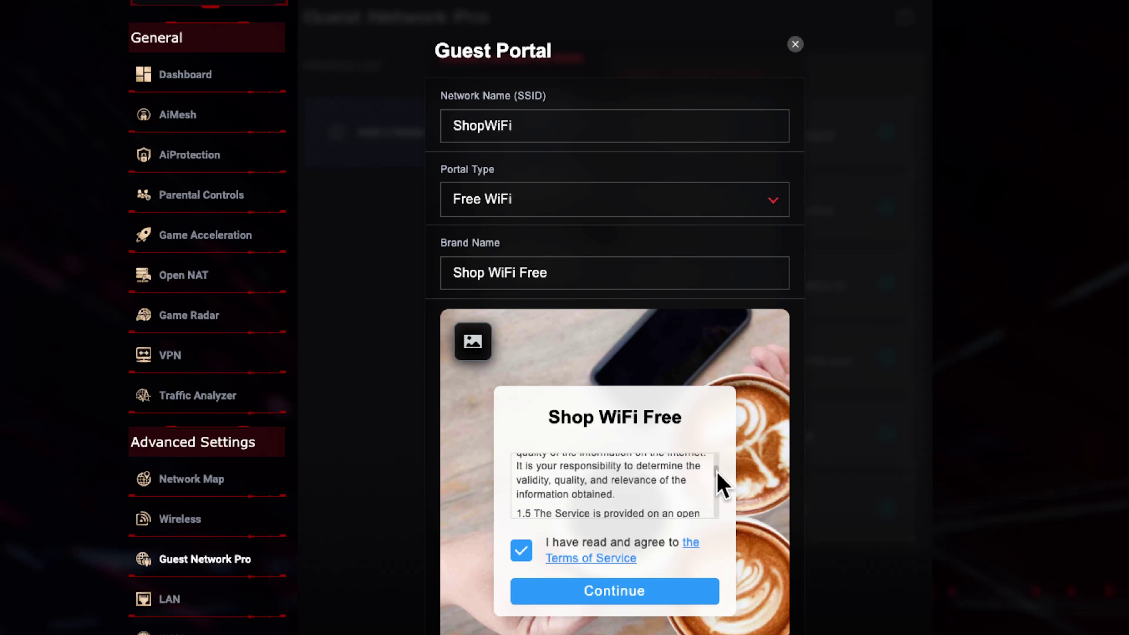
pyautogui.moveTo(718, 475); pyautogui.dragTo(719, 451)
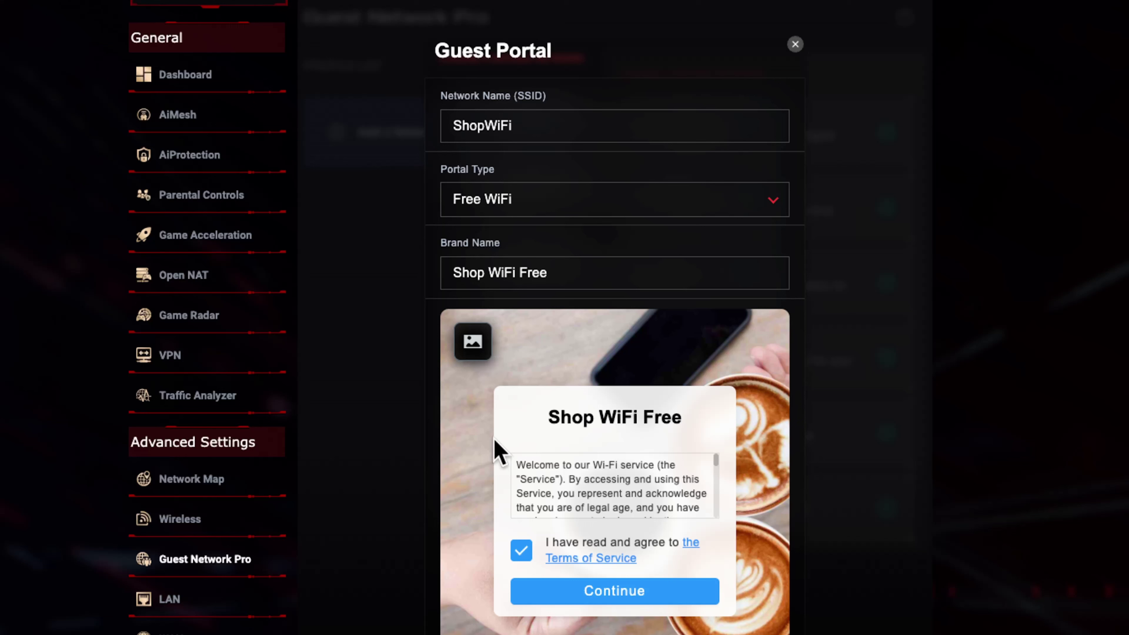
pyautogui.click(478, 355)
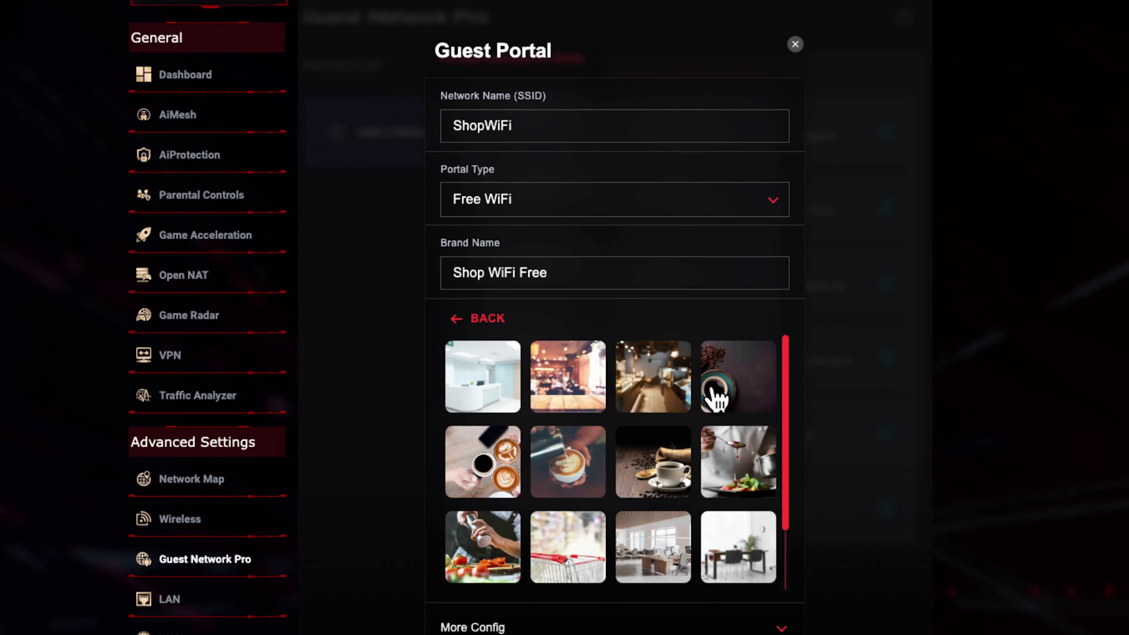
pyautogui.scroll(-2, 657, 557)
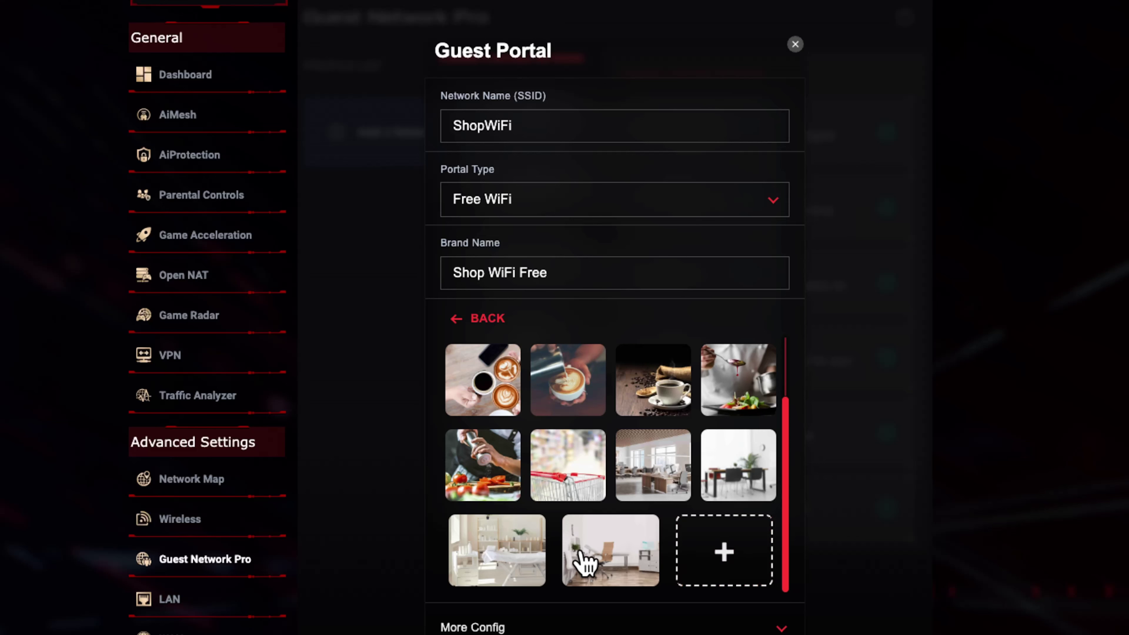
pyautogui.scroll(2, 586, 562)
pyautogui.scroll(3, 586, 562)
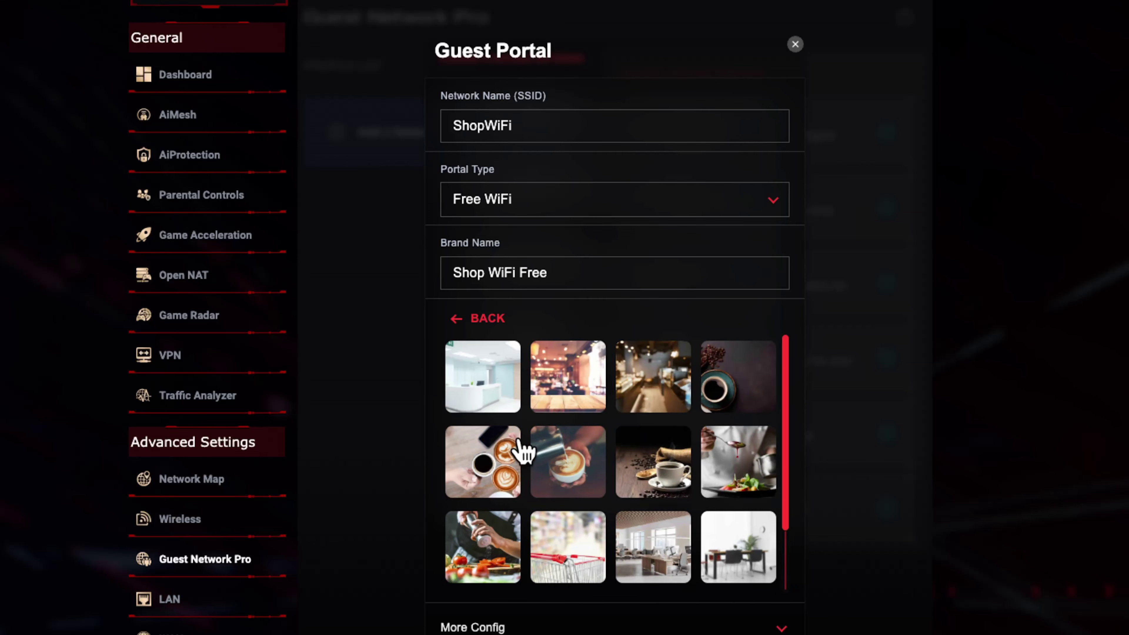
pyautogui.click(506, 456)
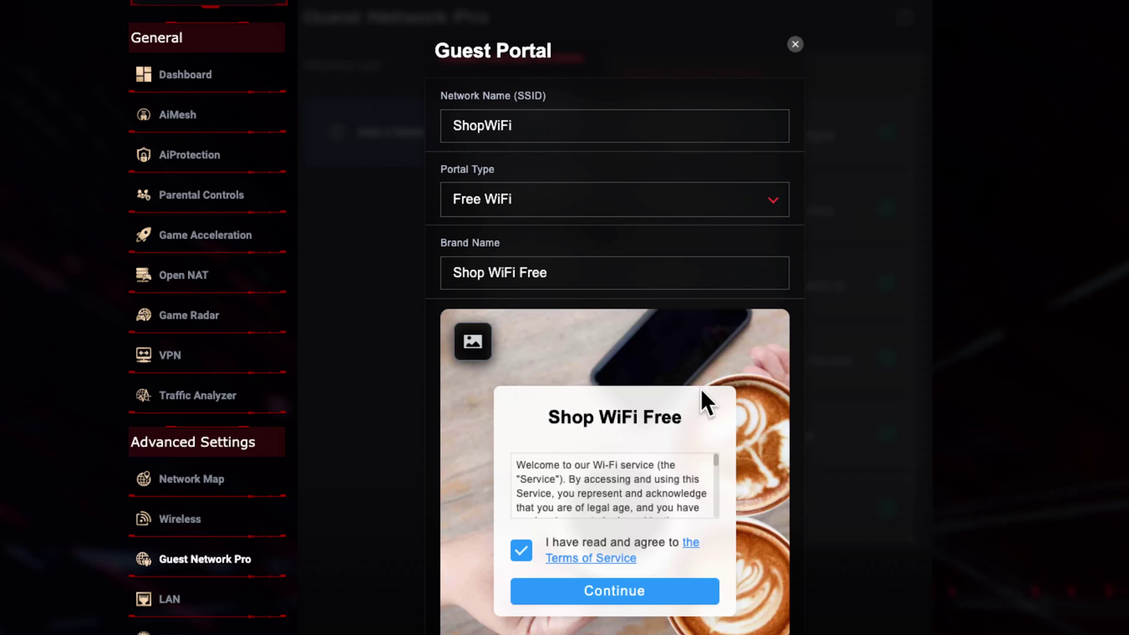
pyautogui.click(474, 343)
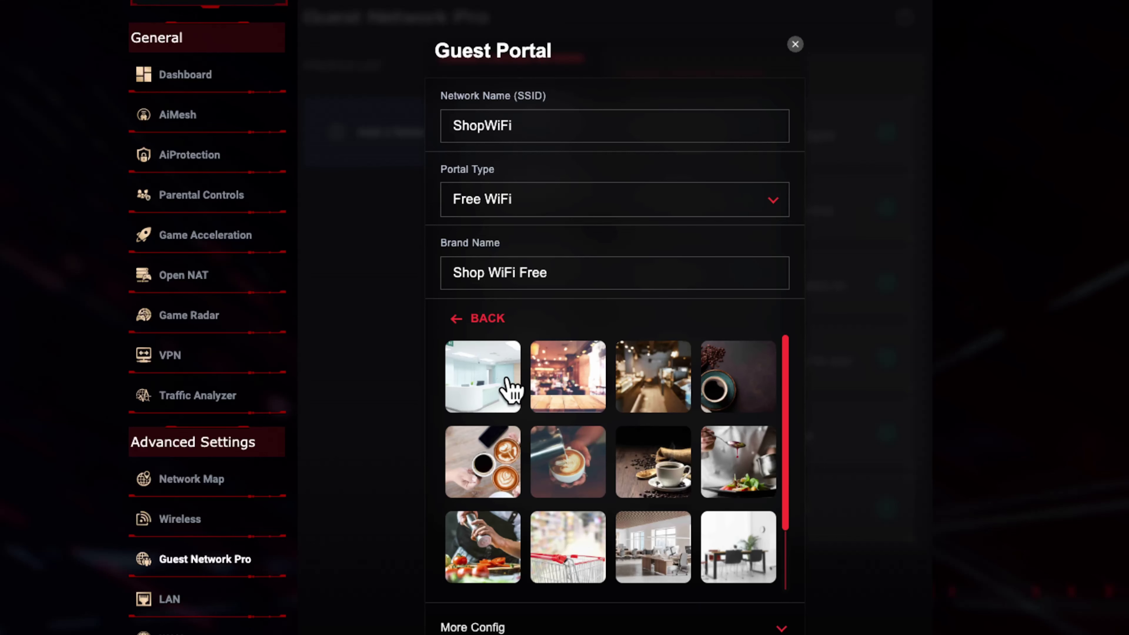
pyautogui.click(500, 391)
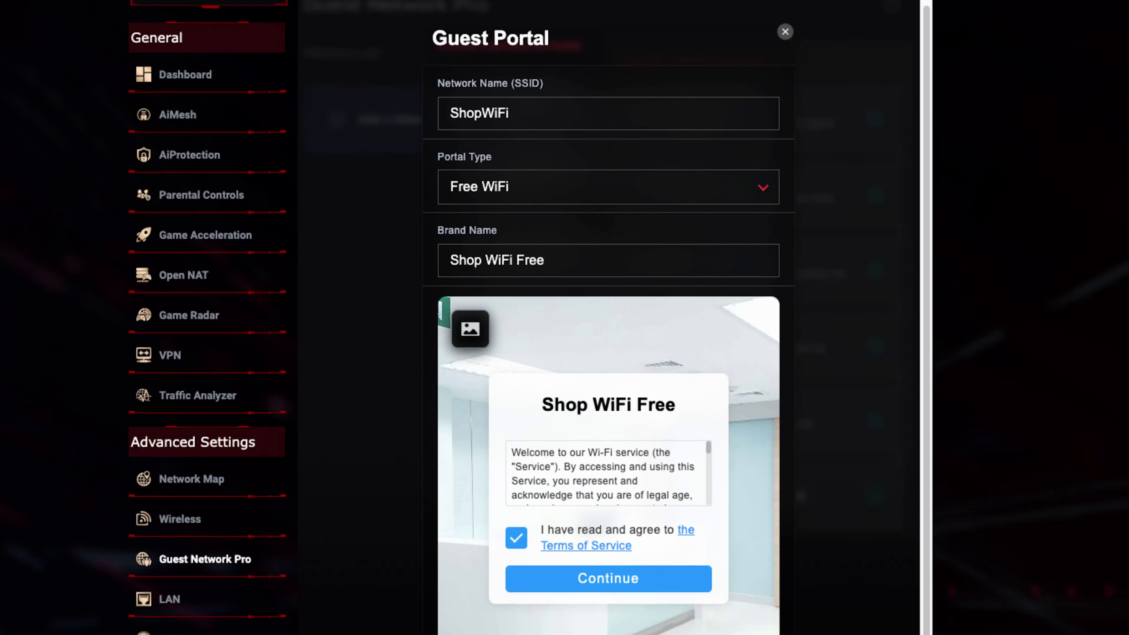
# Step: Review the rest of the Guest Portal configuration and close the form without applying it
pyautogui.scroll(-4, 608, 317)
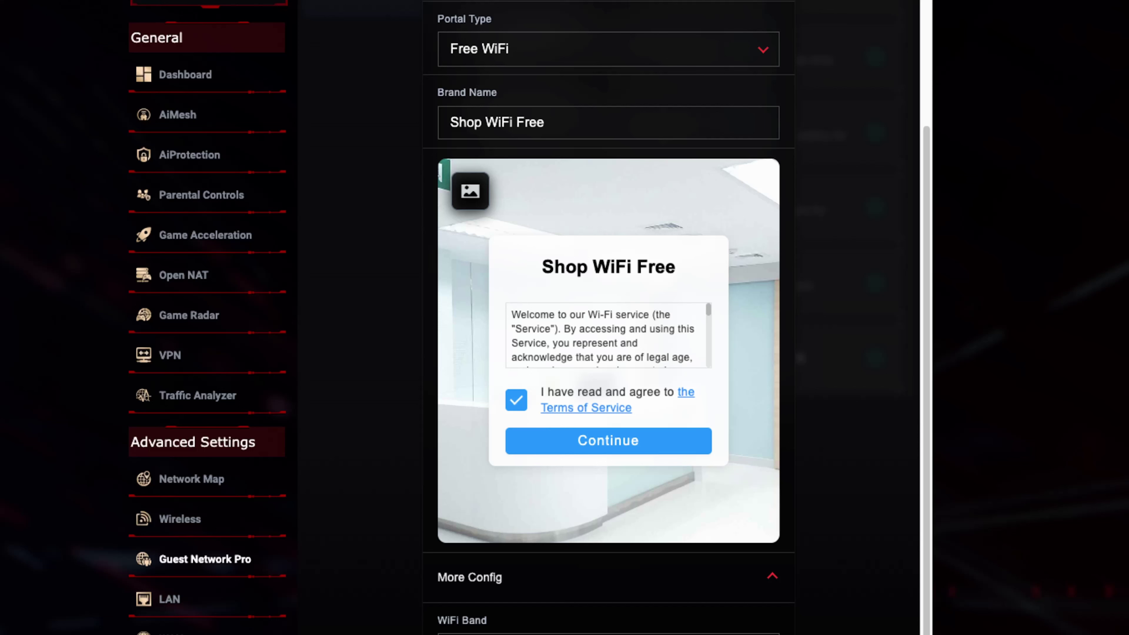
pyautogui.scroll(4, 613, 391)
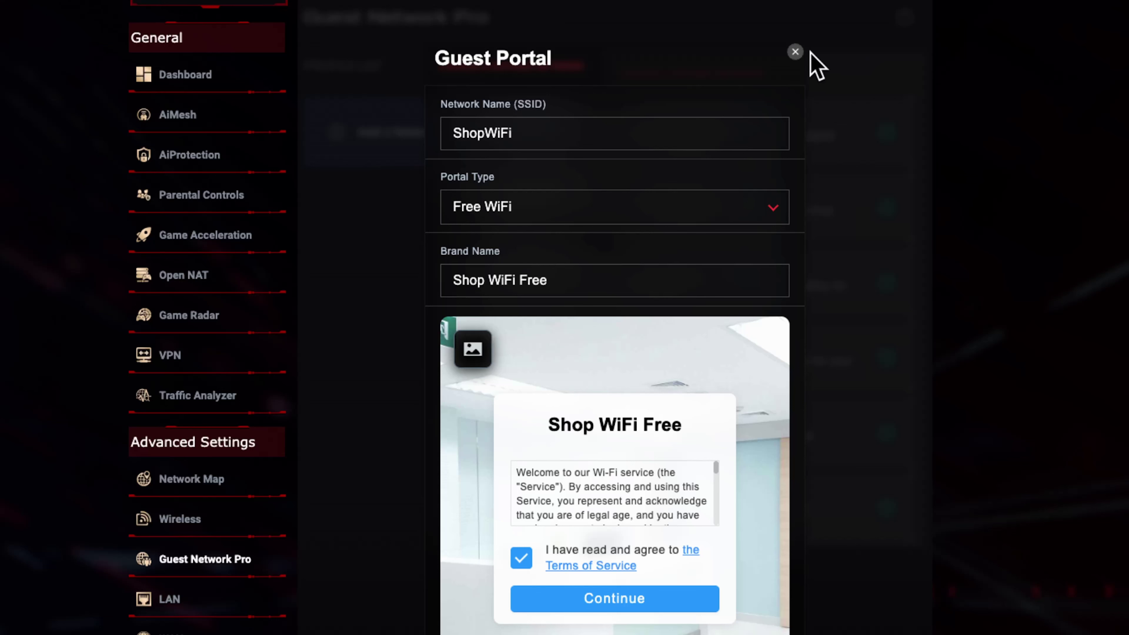
pyautogui.click(795, 51)
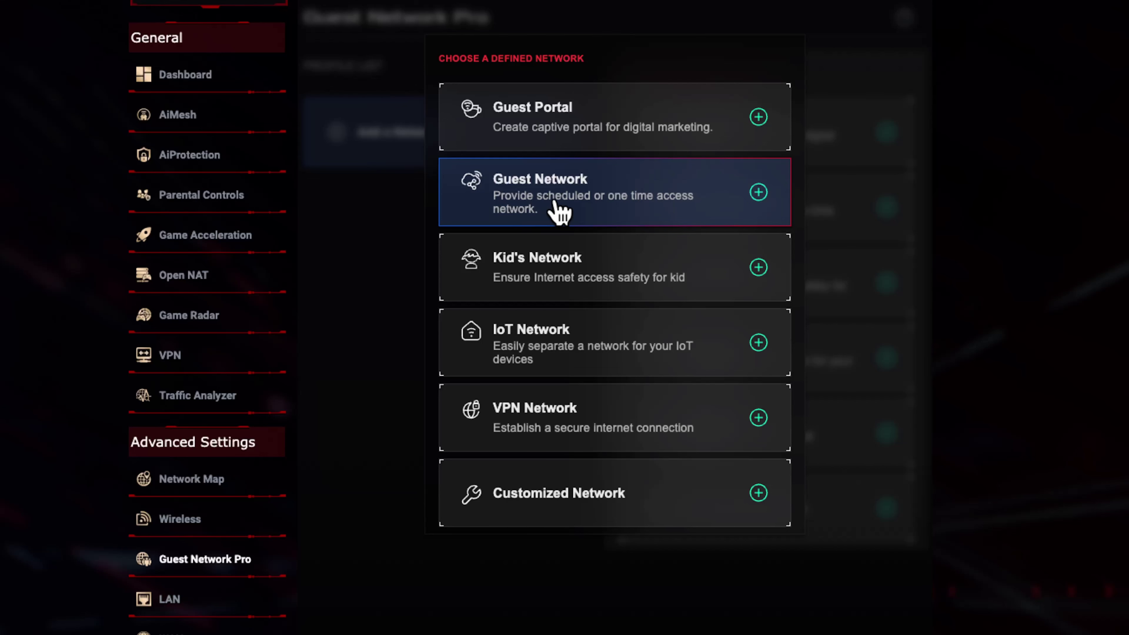
# Step: Start a Guest Network profile and switch its security from Open System to Password
pyautogui.click(568, 209)
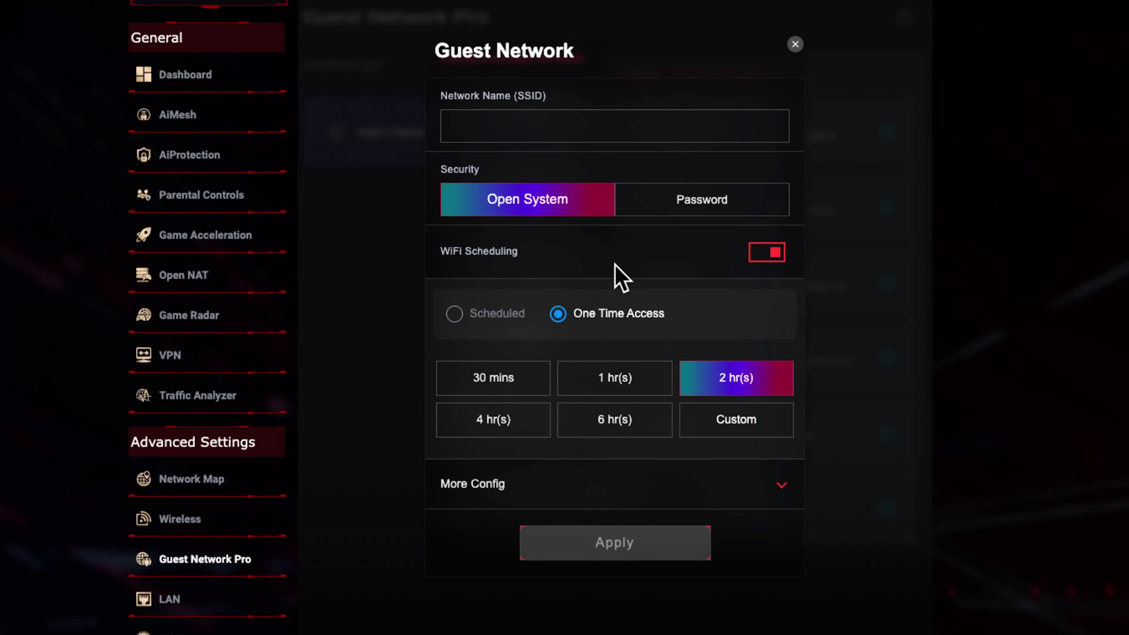
pyautogui.click(559, 132)
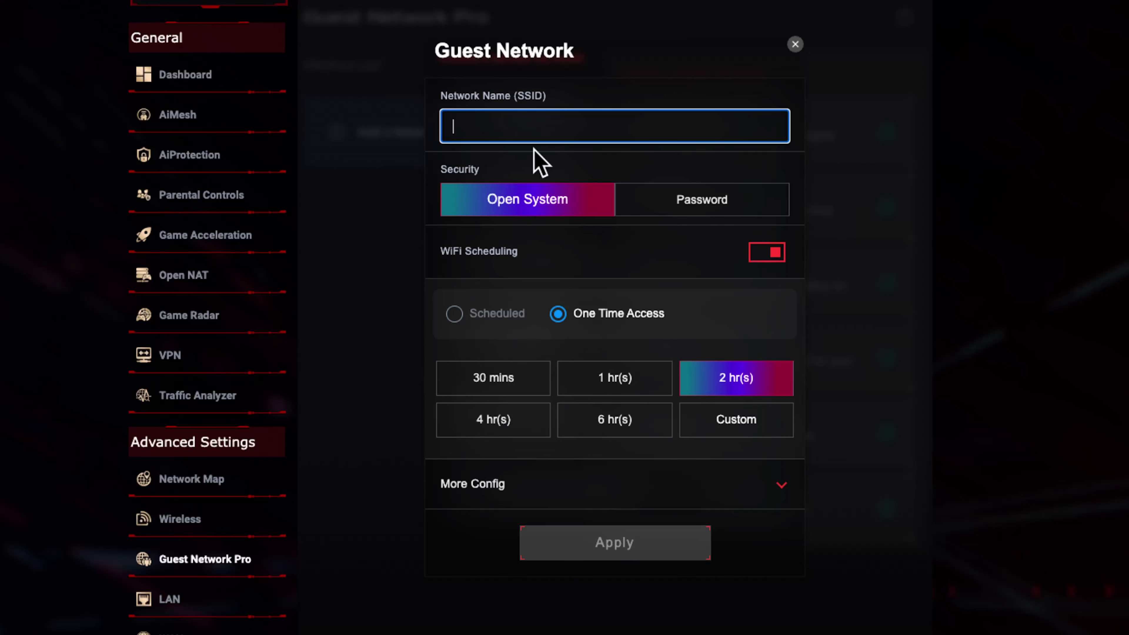
pyautogui.click(686, 202)
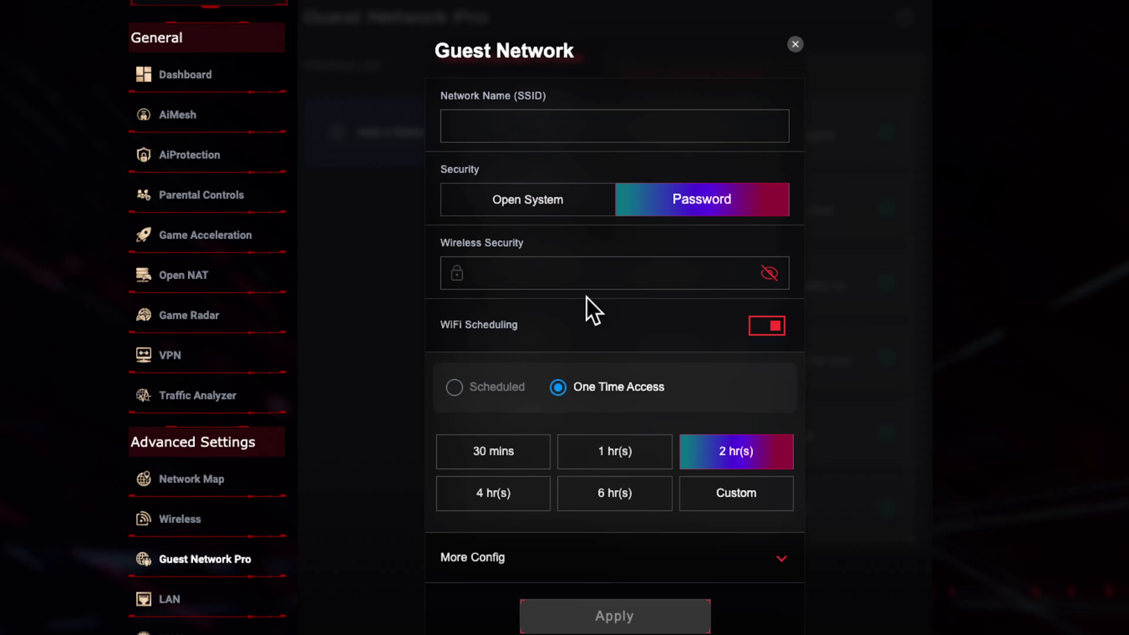
pyautogui.click(590, 277)
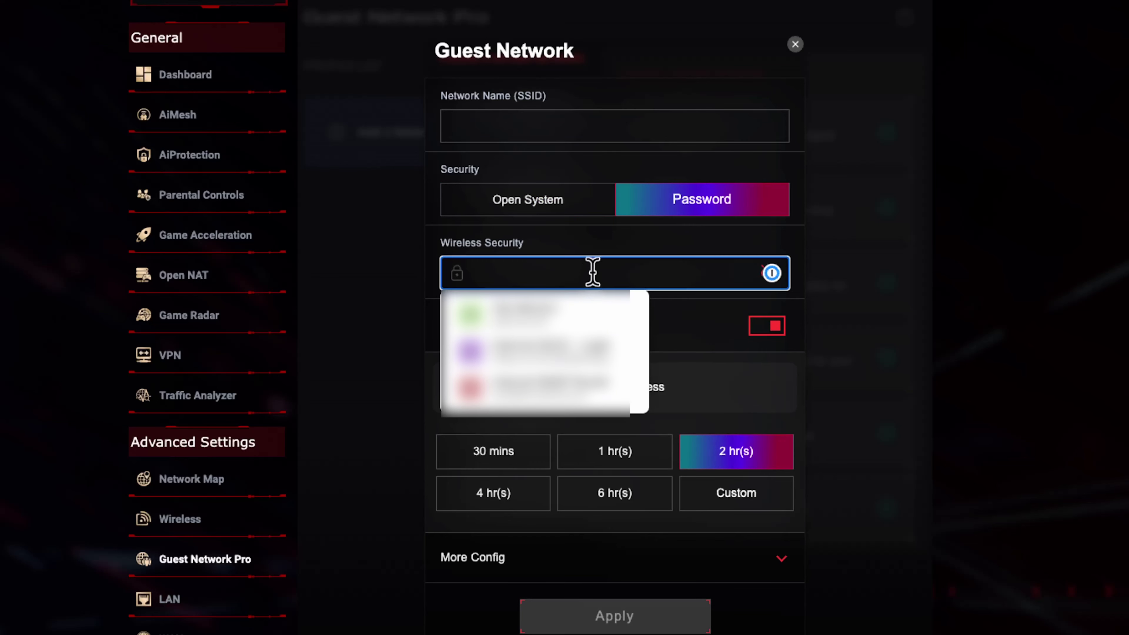
pyautogui.click(696, 330)
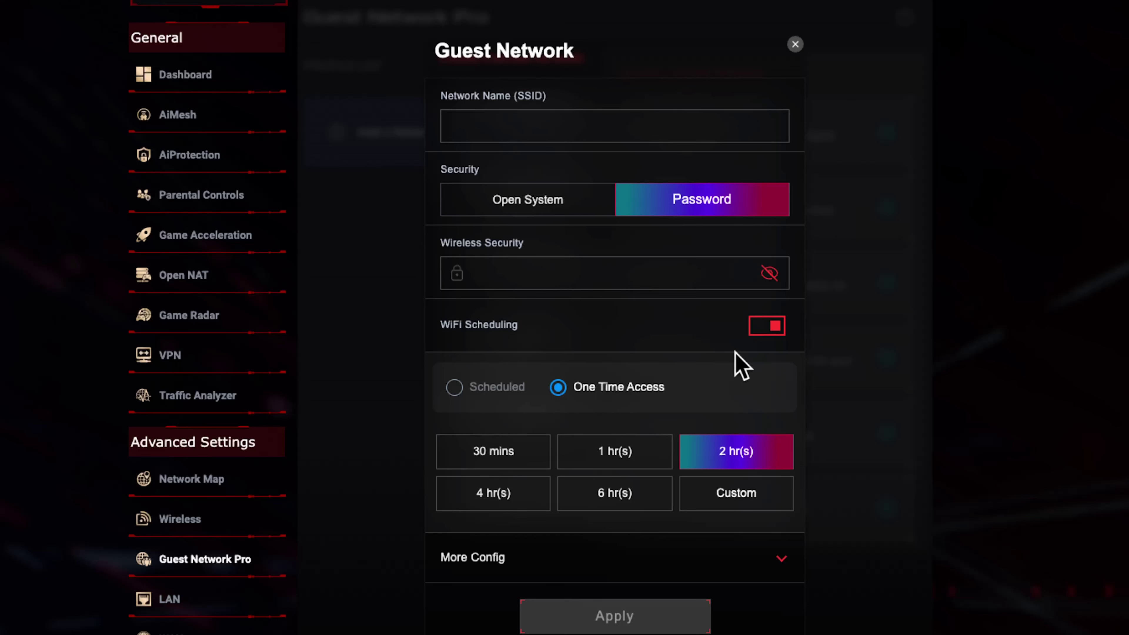
# Step: Try the Scheduled WiFi option by adding an online schedule profile, and return to One Time Access
pyautogui.click(489, 402)
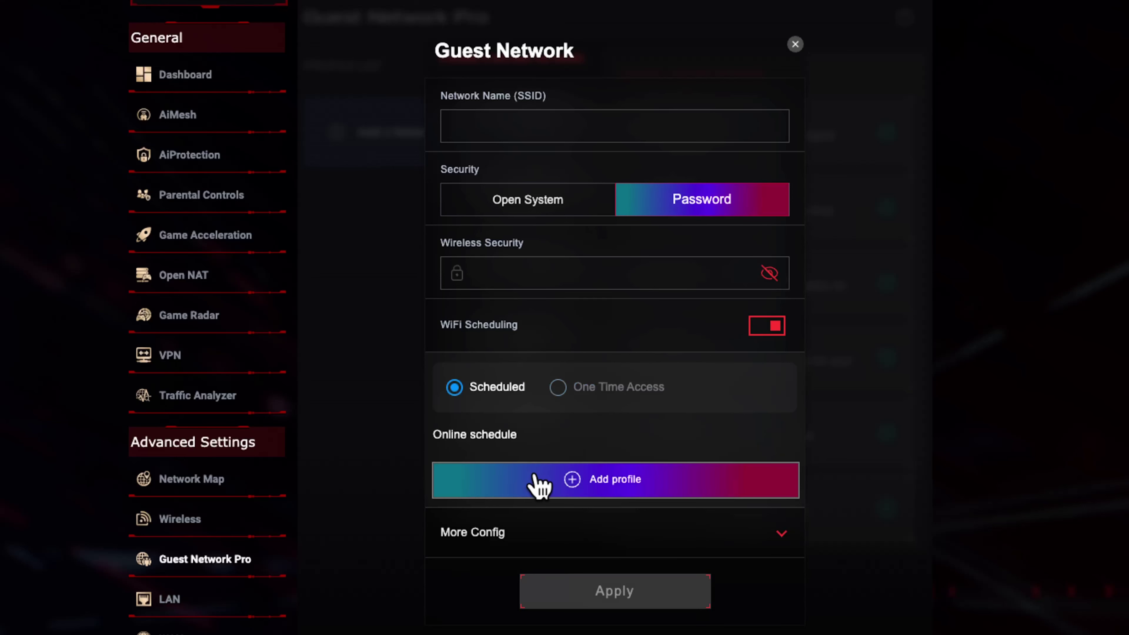
pyautogui.click(578, 491)
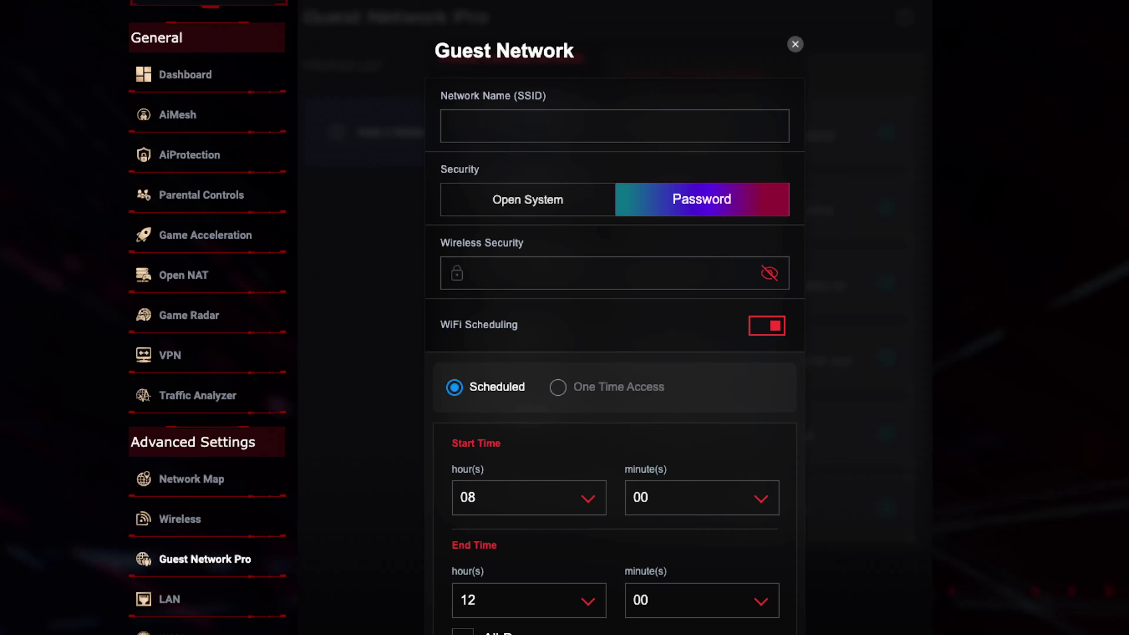
pyautogui.click(629, 388)
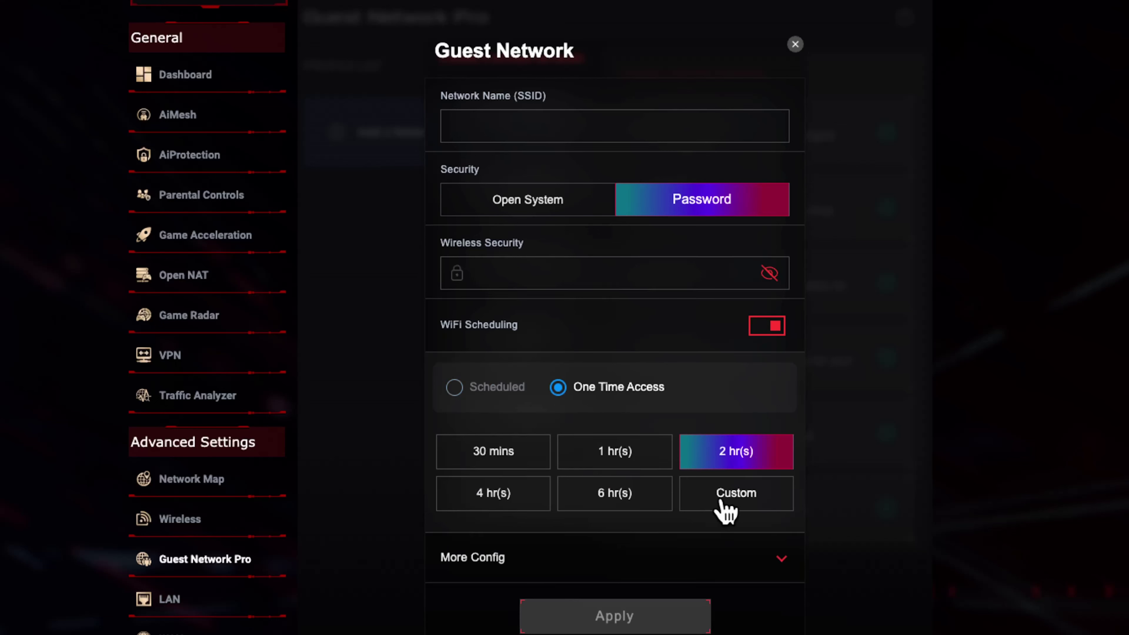
# Step: Check the Guest Network's additional configuration, including the WiFi band options, and close the form without applying it
pyautogui.click(784, 560)
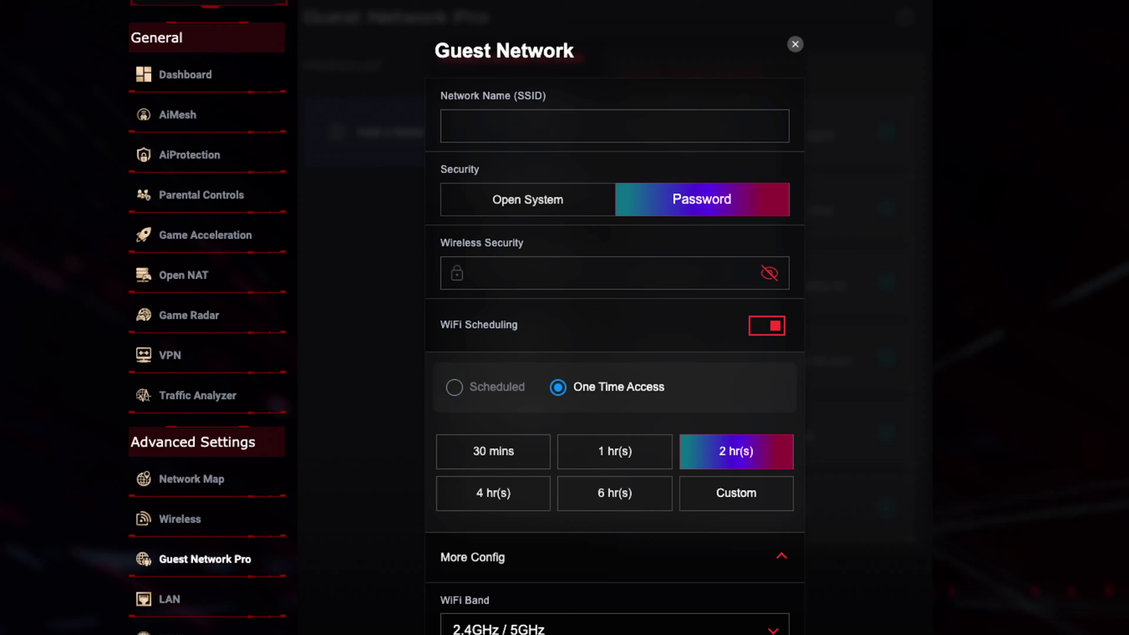
pyautogui.click(592, 631)
pyautogui.click(987, 629)
pyautogui.click(796, 44)
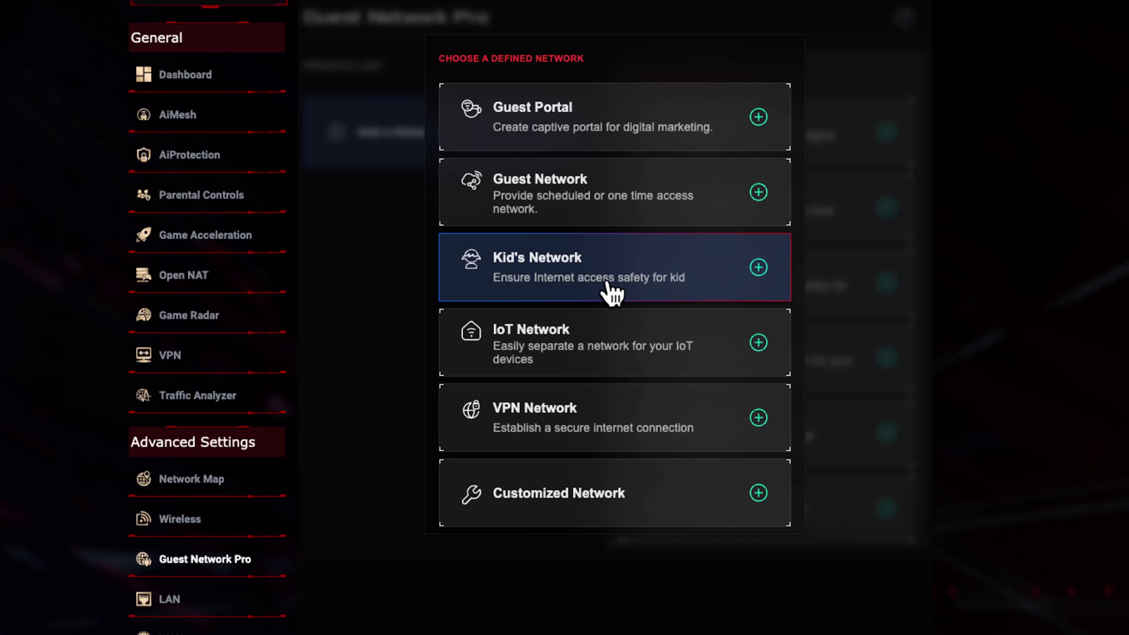
# Step: Start a Kid's Network profile, name it "Kids WiFi" and check its wireless security field
pyautogui.click(631, 269)
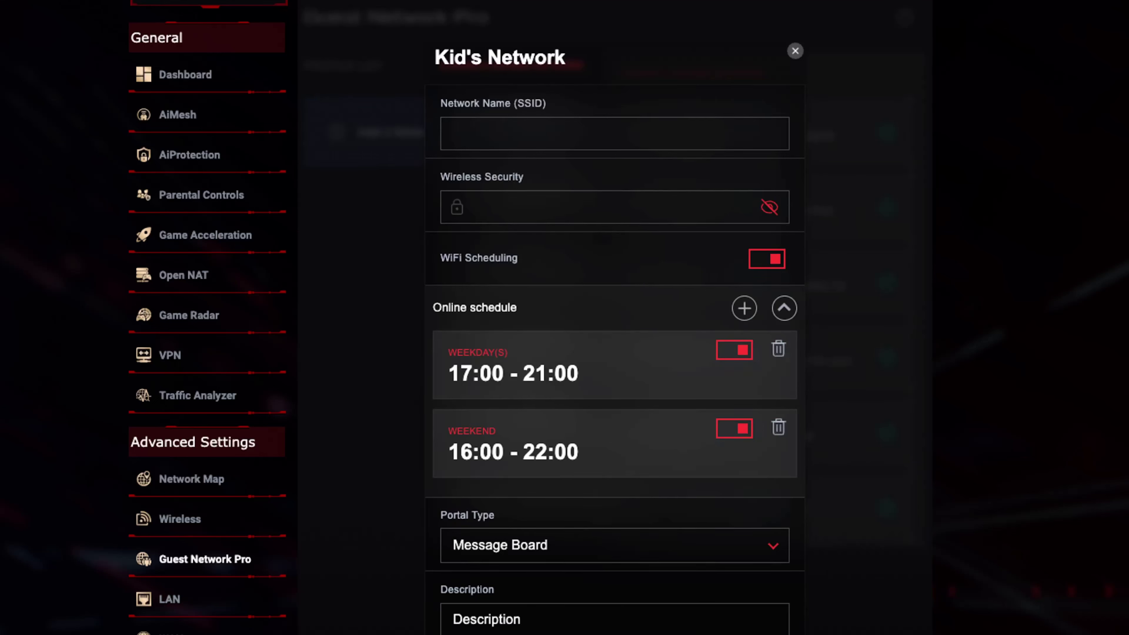
pyautogui.click(616, 136)
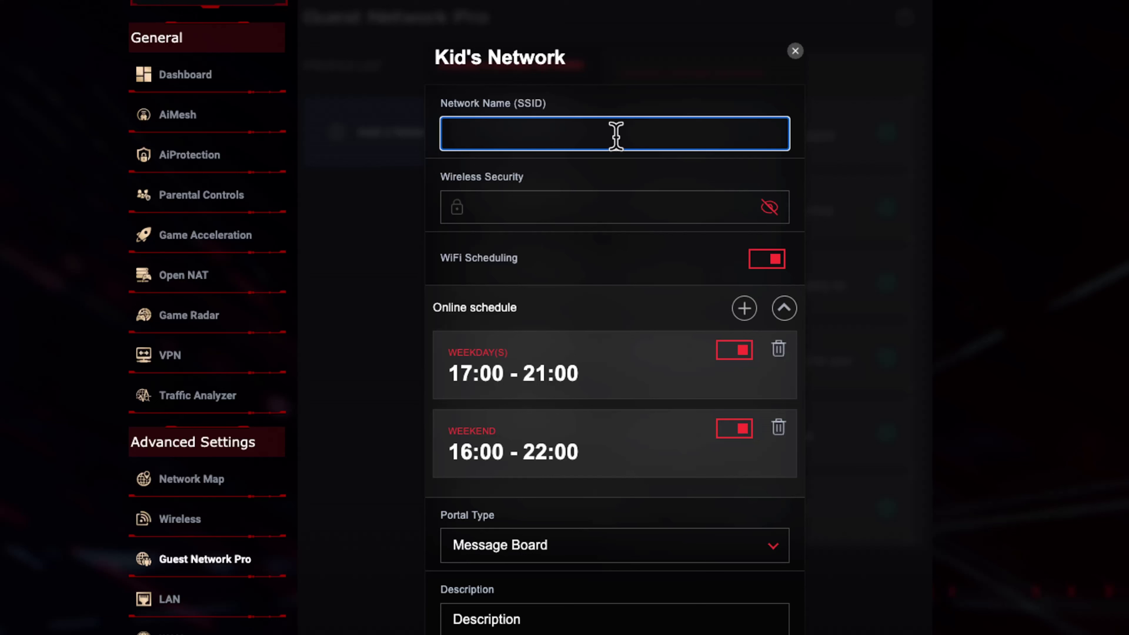
pyautogui.write('Kids WiFi')
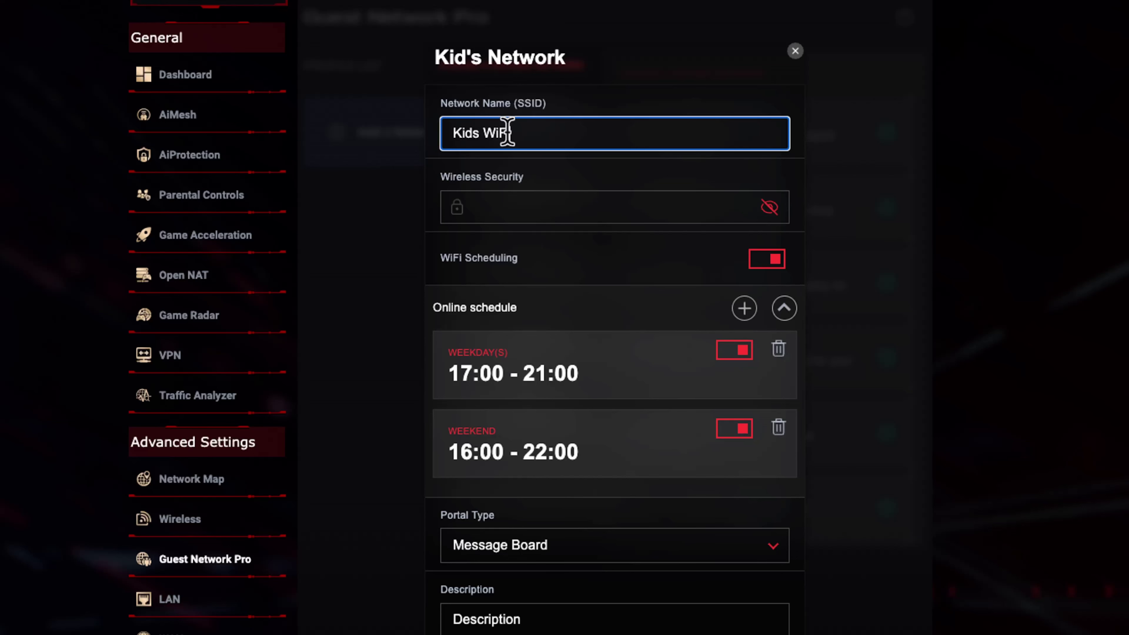
pyautogui.click(512, 207)
pyautogui.click(567, 189)
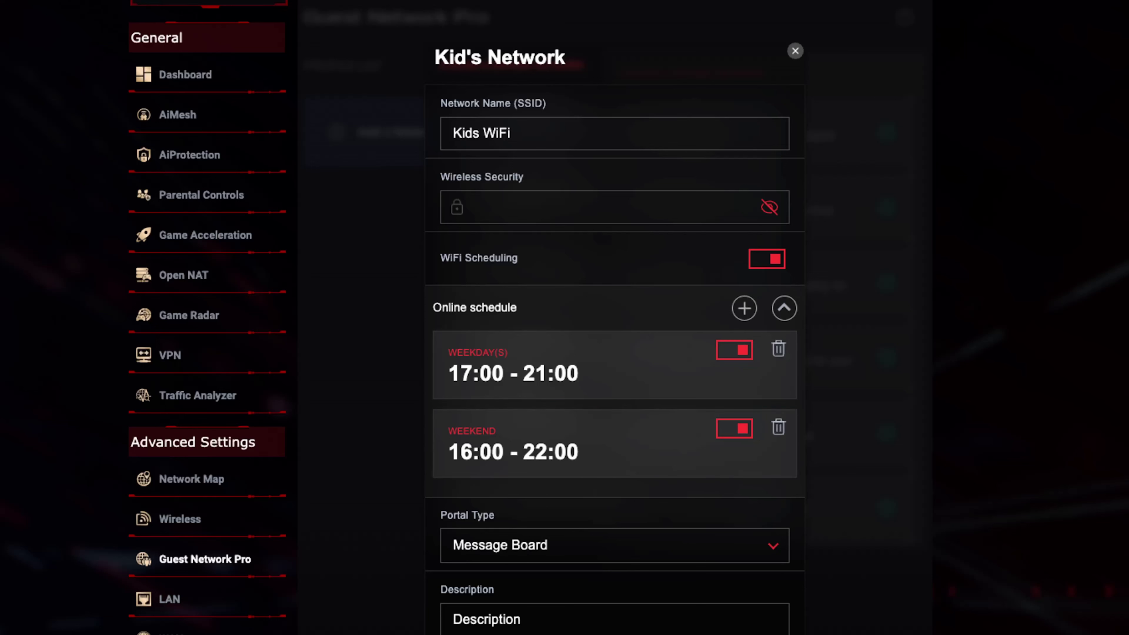
# Step: Check the portal type options, keep Message Board, and set the portal description to "Message"
pyautogui.click(600, 558)
pyautogui.click(1104, 537)
pyautogui.click(558, 619)
pyautogui.doubleClick(494, 619)
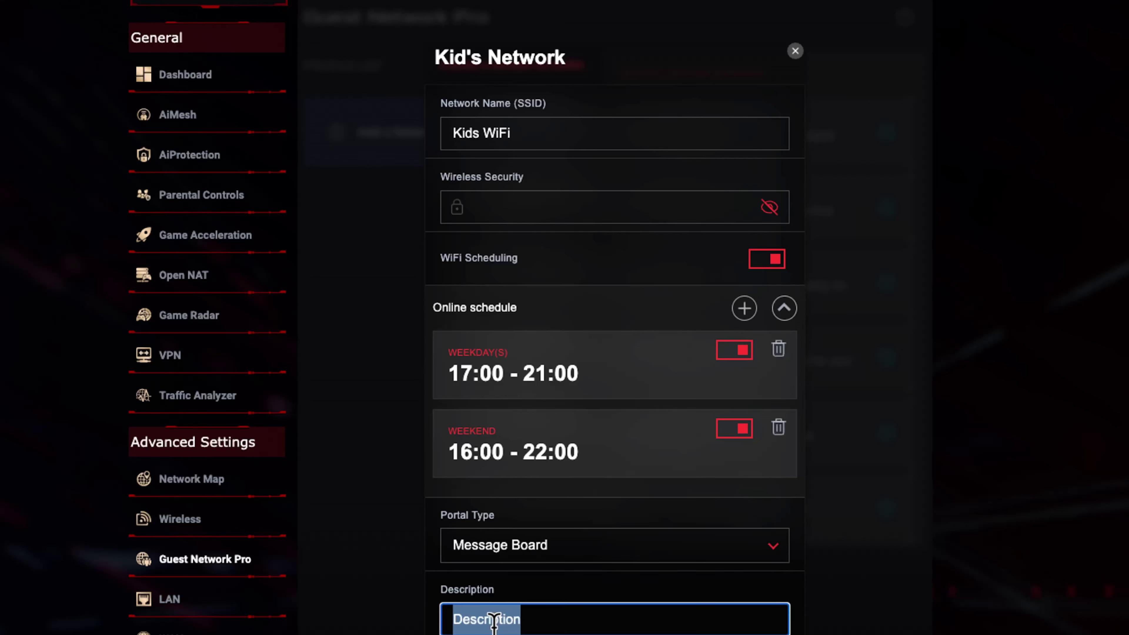
pyautogui.write('sage')
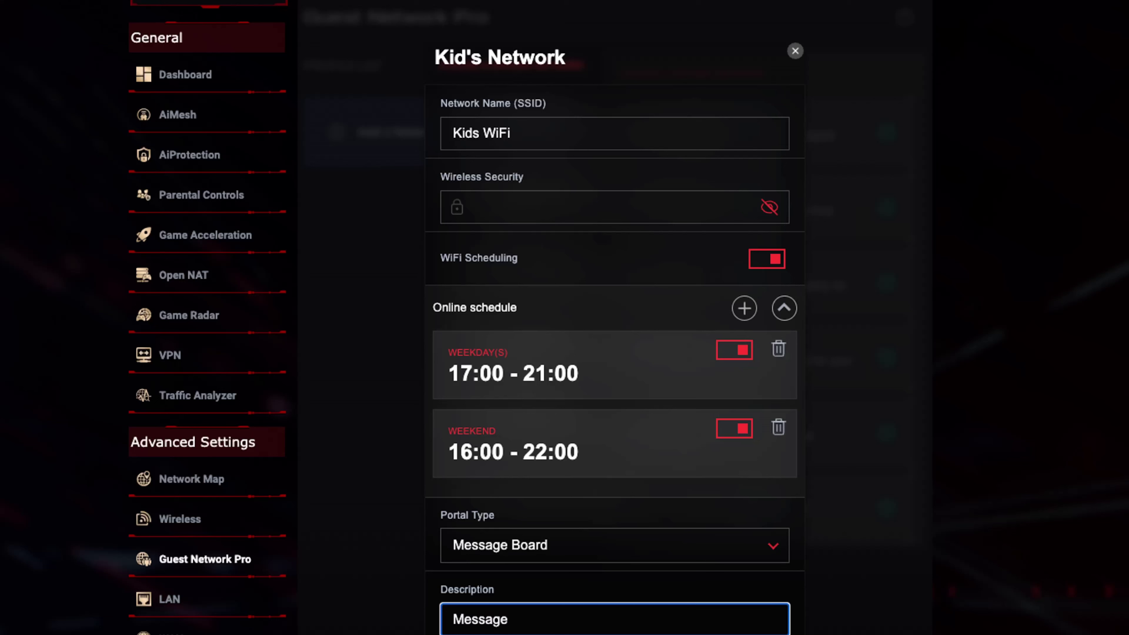
pyautogui.press('Tab')
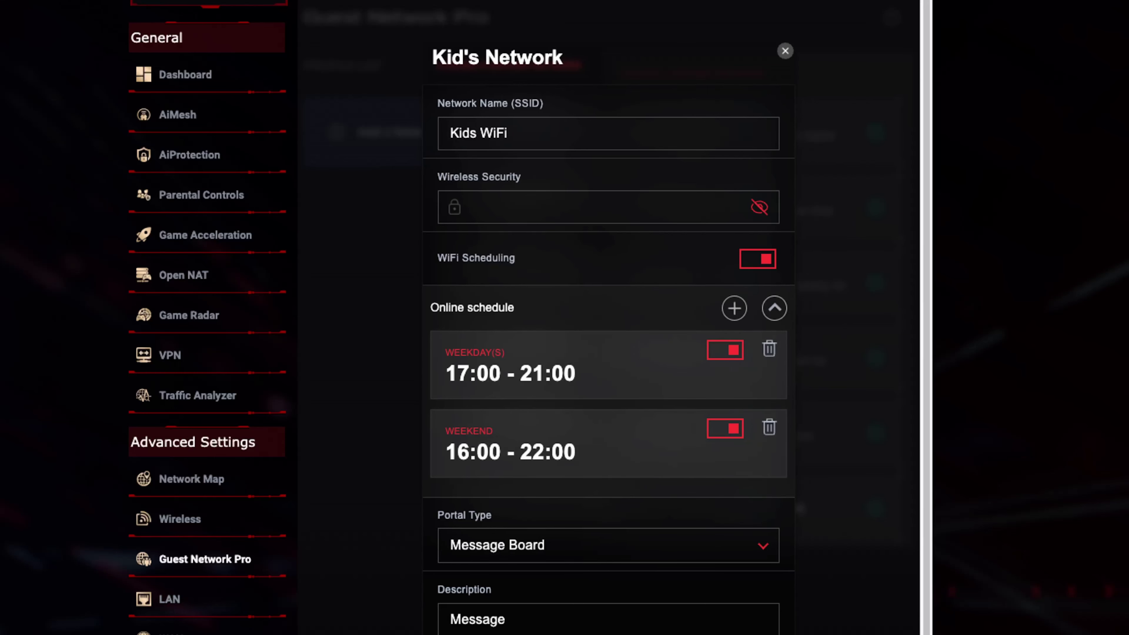
# Step: Preview the Kid's Network message board and close the form without applying it
pyautogui.scroll(-6, 608, 317)
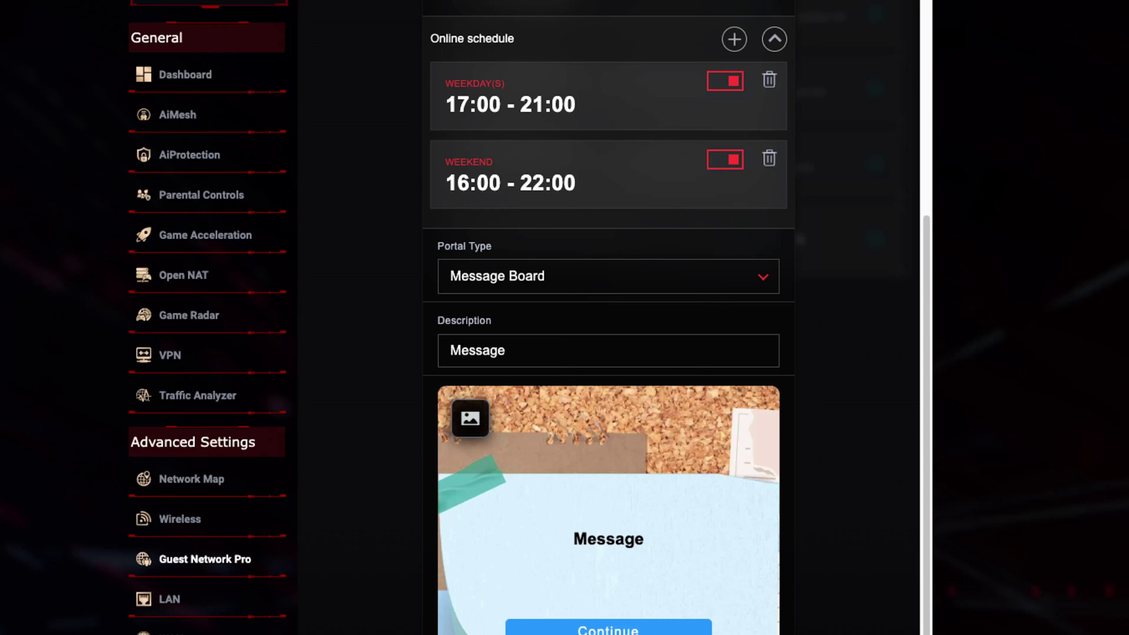
pyautogui.scroll(5, 804, 427)
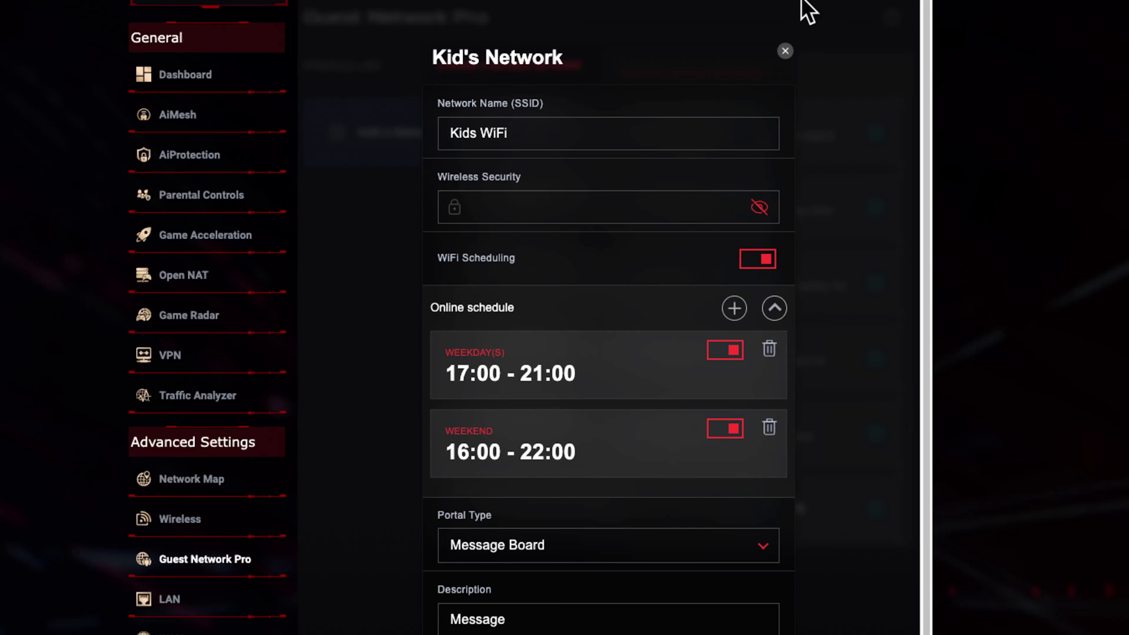
pyautogui.click(785, 51)
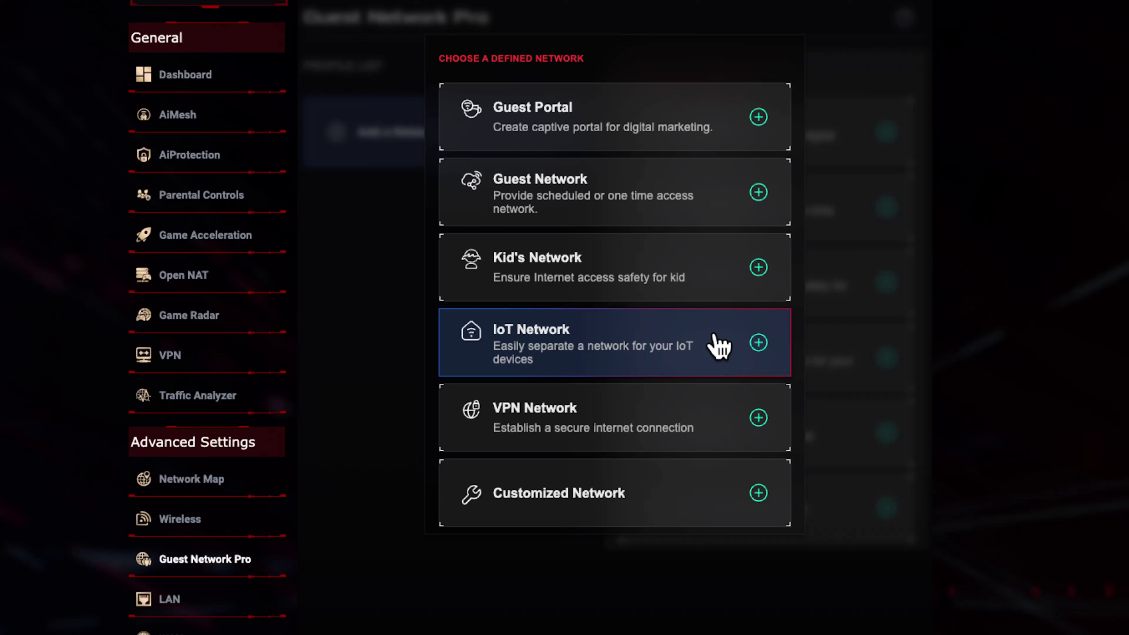
# Step: Start an IoT Network profile and look over its network name and wireless security fields
pyautogui.click(719, 345)
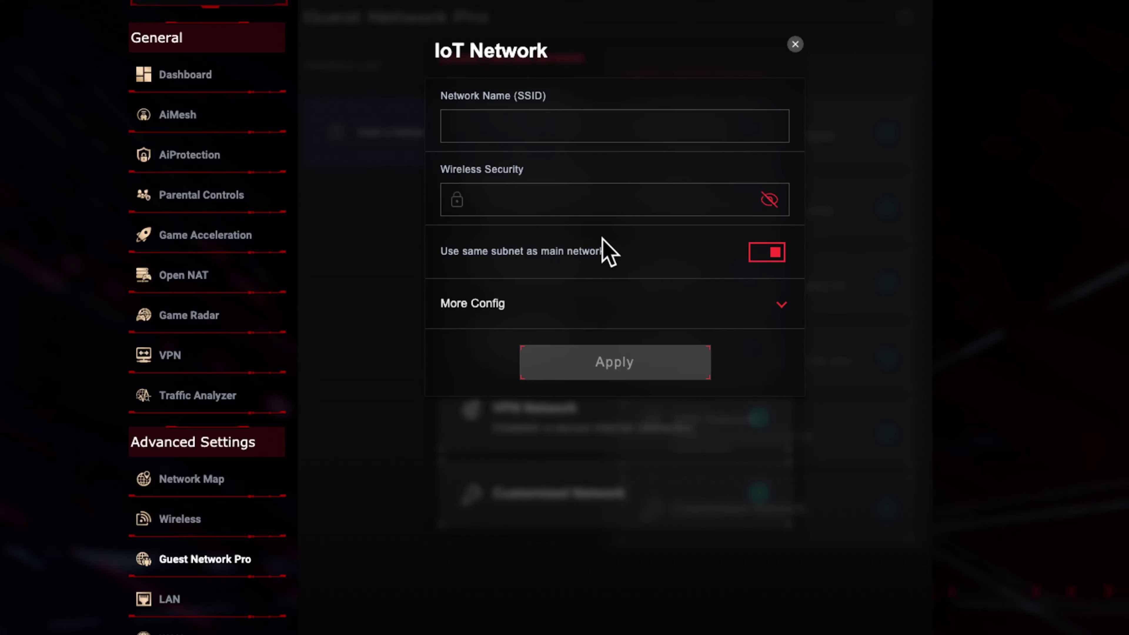
pyautogui.click(554, 127)
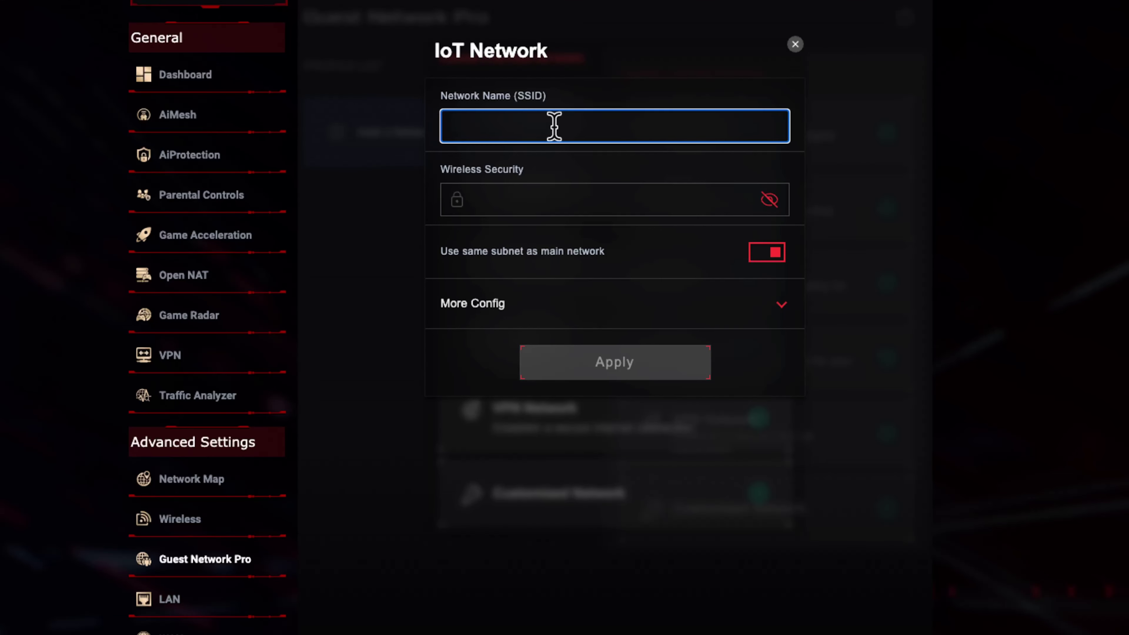
pyautogui.click(572, 204)
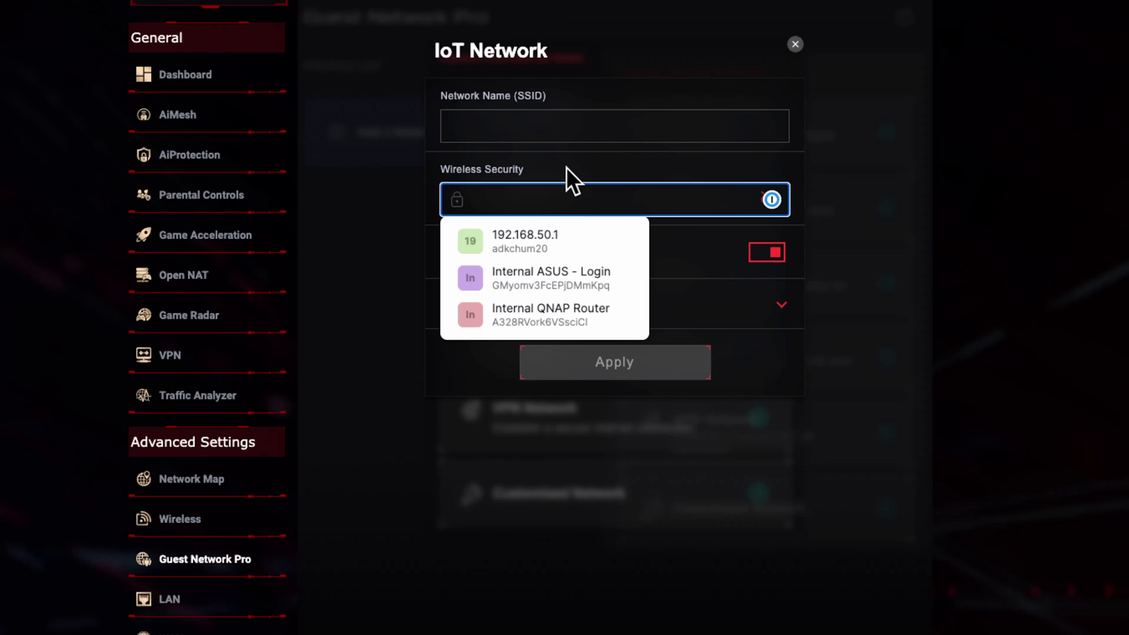
pyautogui.click(547, 152)
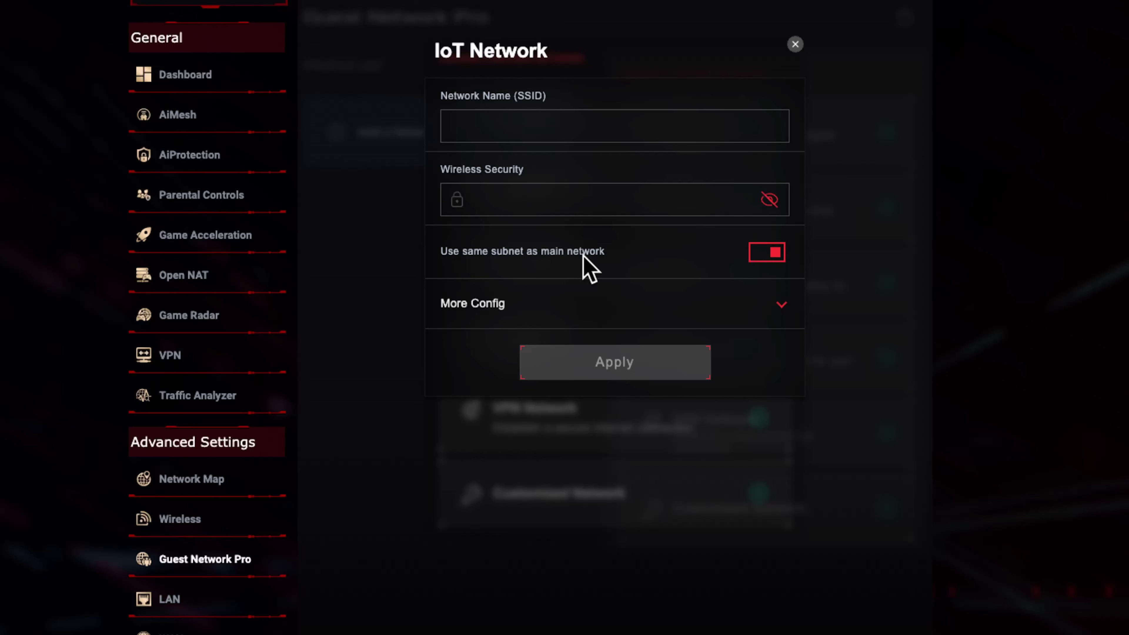
# Step: Expand the IoT Network's additional configuration and turn off using the same subnet as the main network
pyautogui.click(775, 266)
pyautogui.click(773, 257)
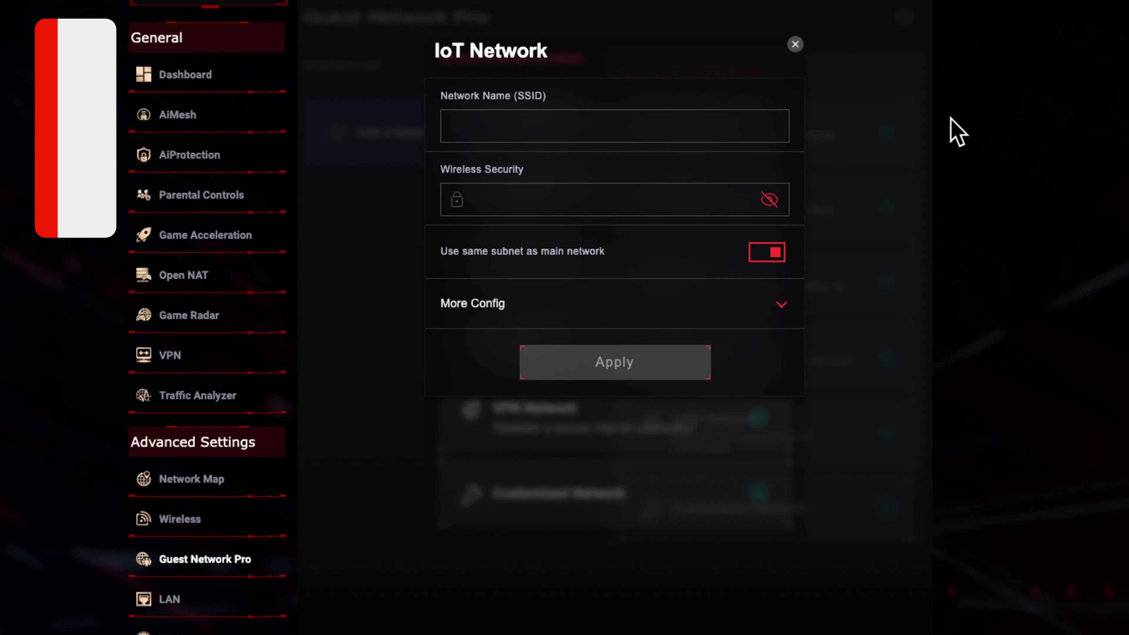
pyautogui.click(782, 307)
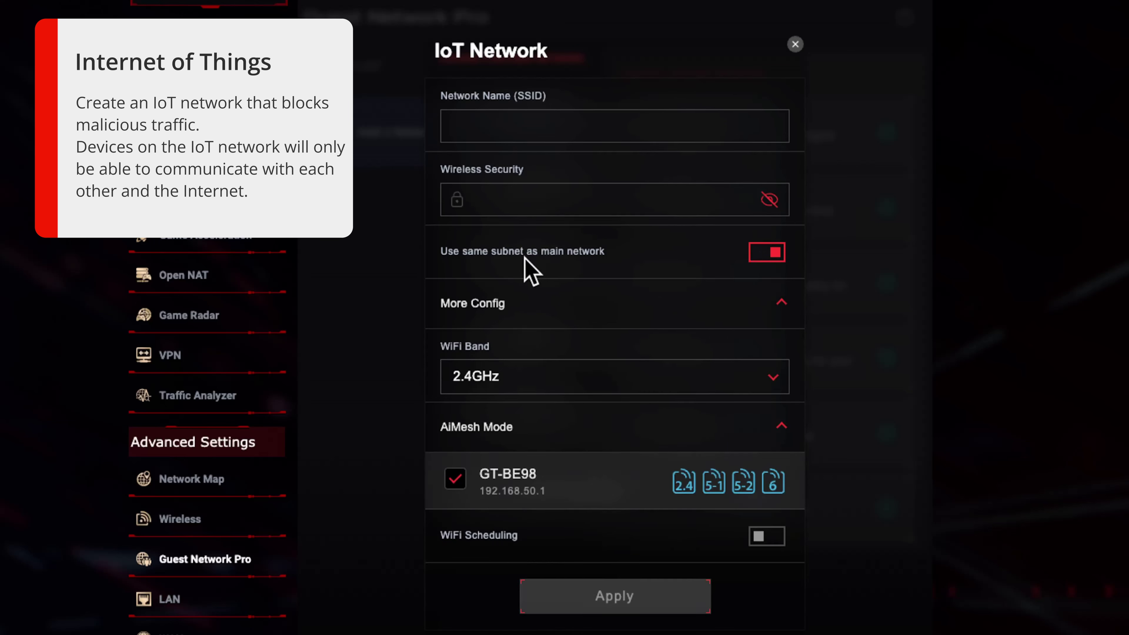
pyautogui.click(771, 262)
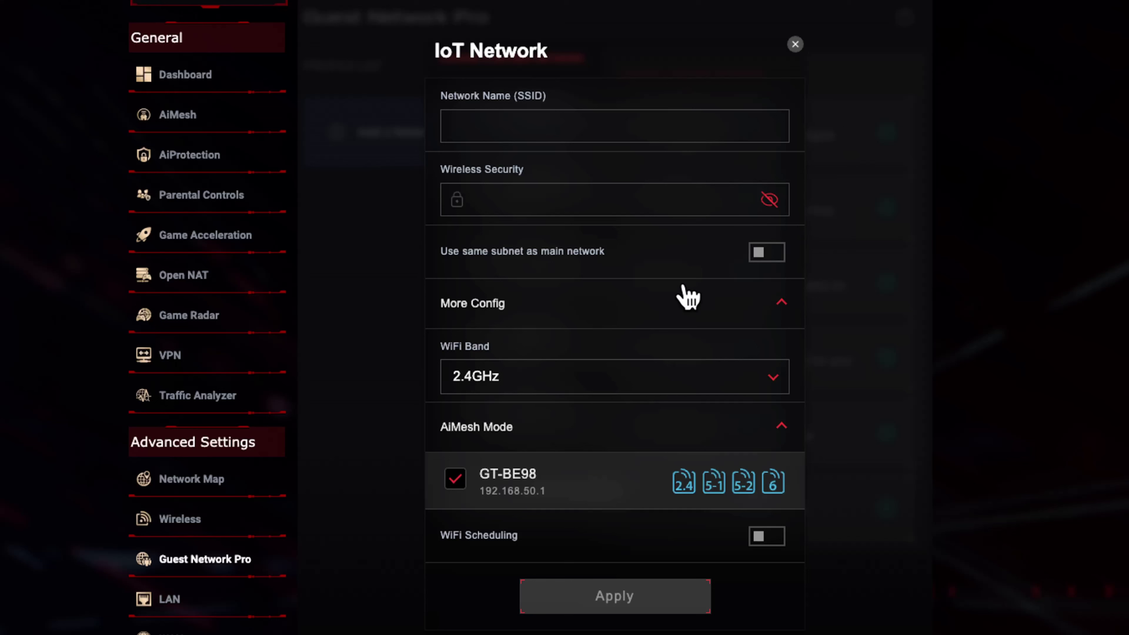
pyautogui.click(766, 254)
pyautogui.click(761, 256)
# Step: Review the WiFi band options for the IoT Network and keep 2.4GHz
pyautogui.click(618, 383)
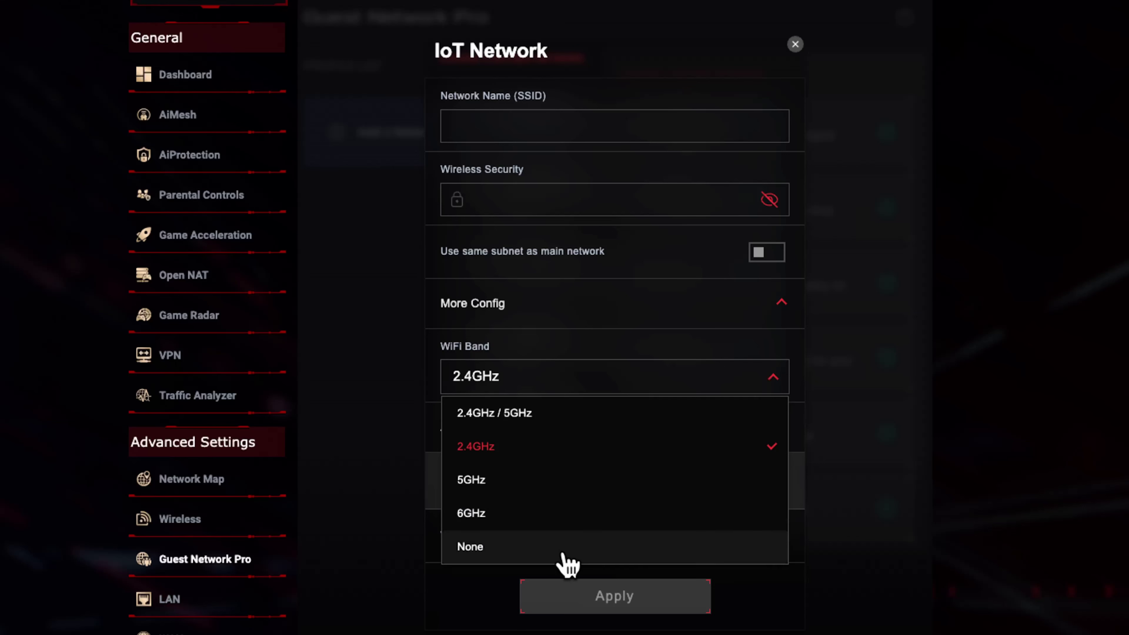
pyautogui.click(551, 372)
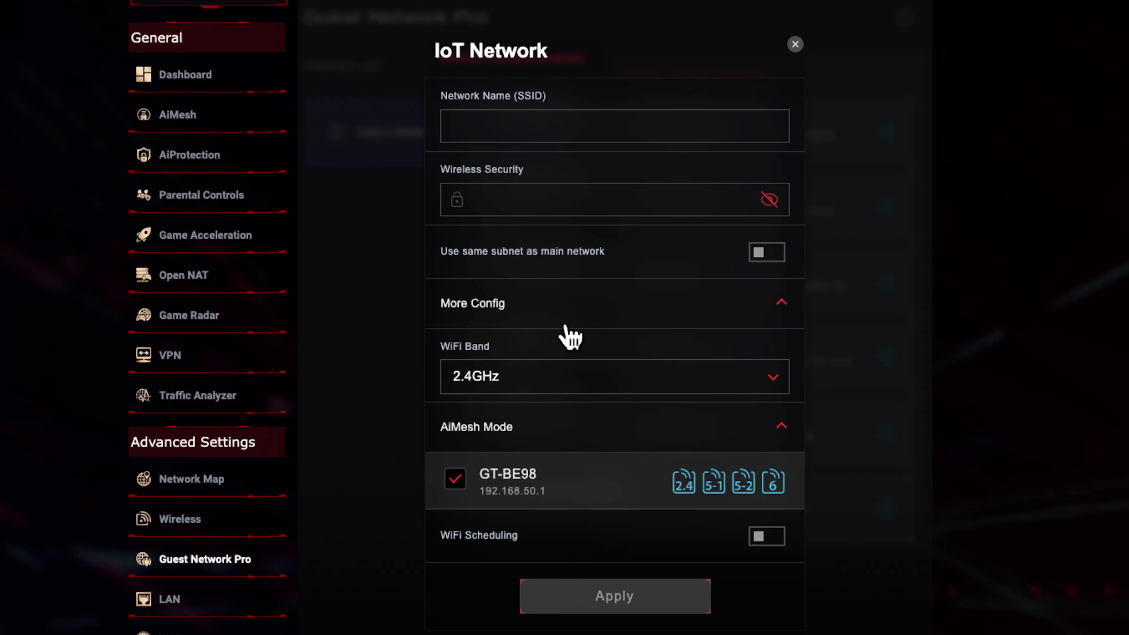
pyautogui.click(610, 387)
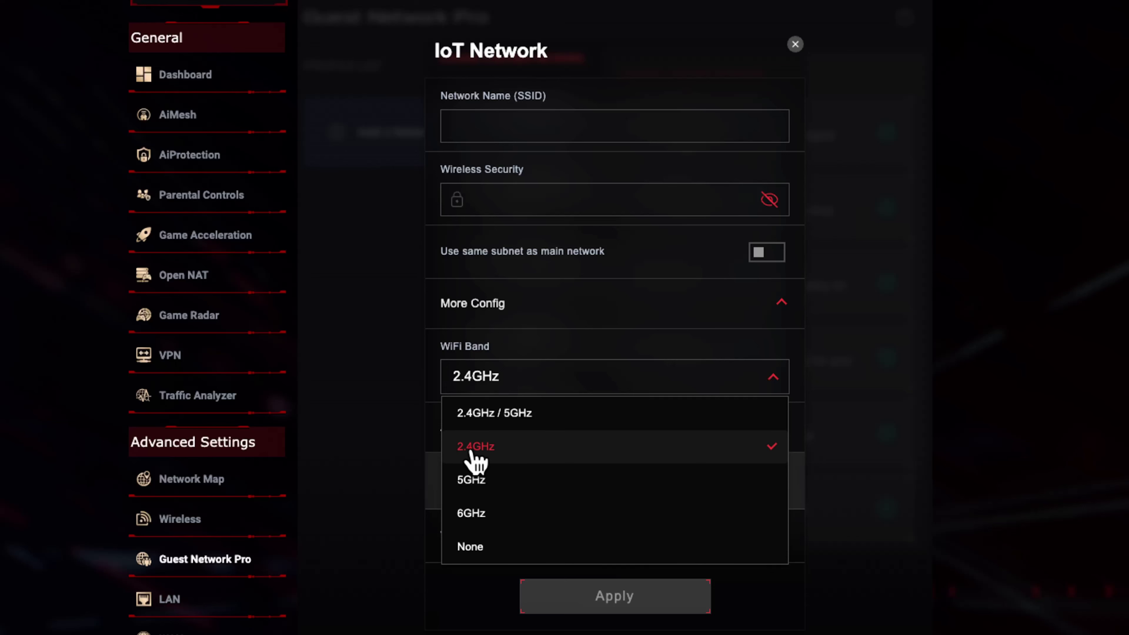
pyautogui.click(663, 445)
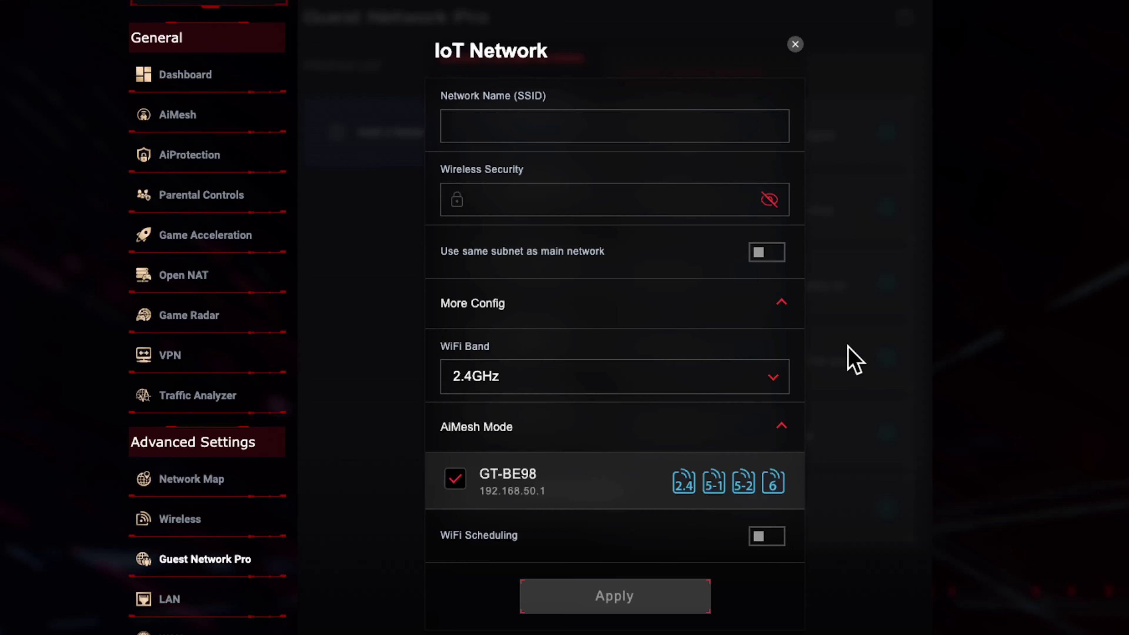
# Step: Try WiFi Scheduling on the IoT Network, turn it back off, and close the form without applying it
pyautogui.click(771, 538)
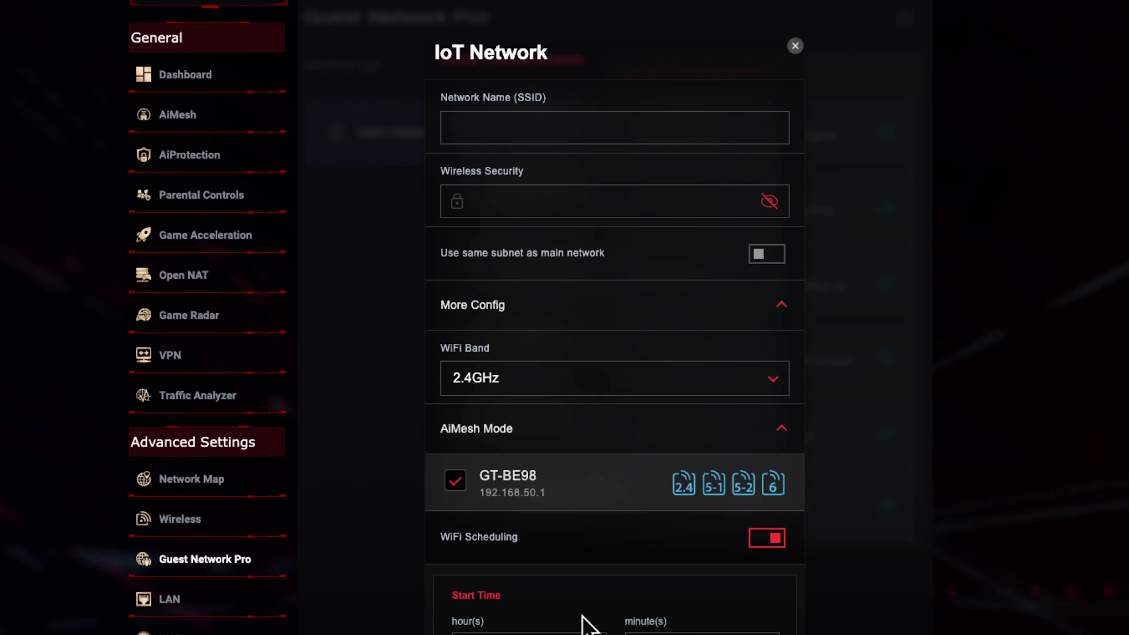
pyautogui.click(771, 539)
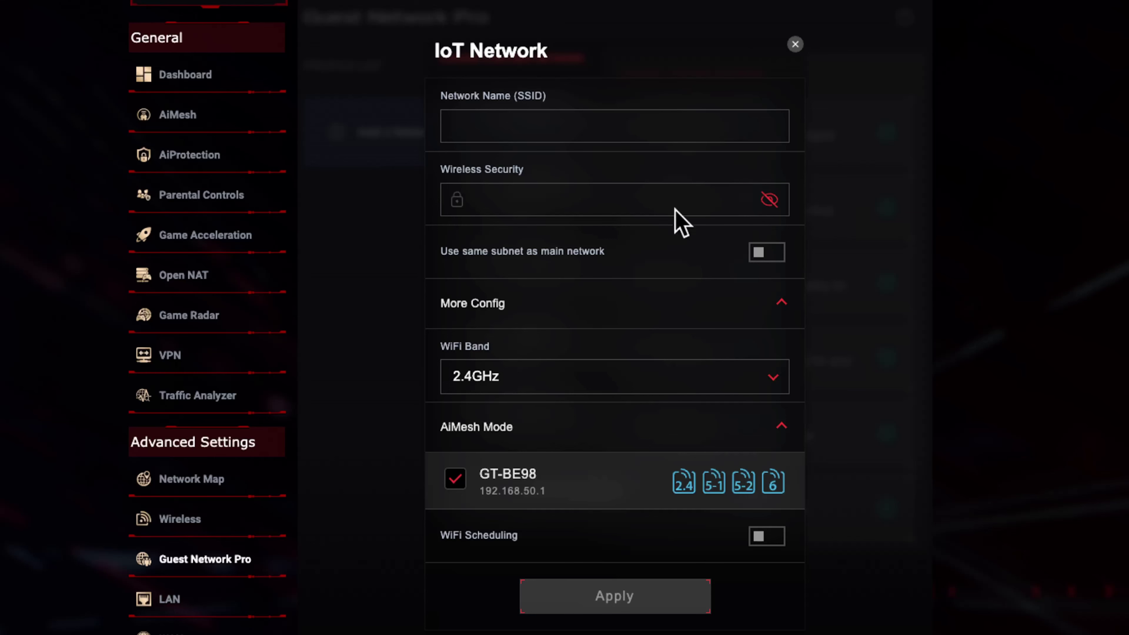
pyautogui.click(796, 44)
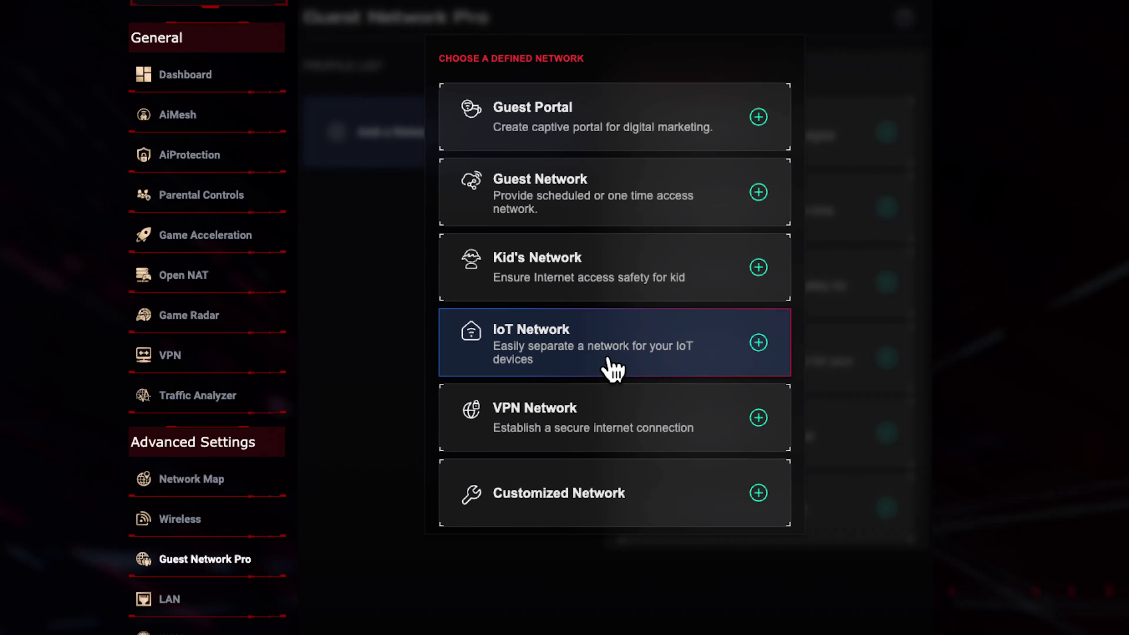
# Step: Start a VPN Network profile and set its network name to "WiFi VPN"
pyautogui.click(635, 427)
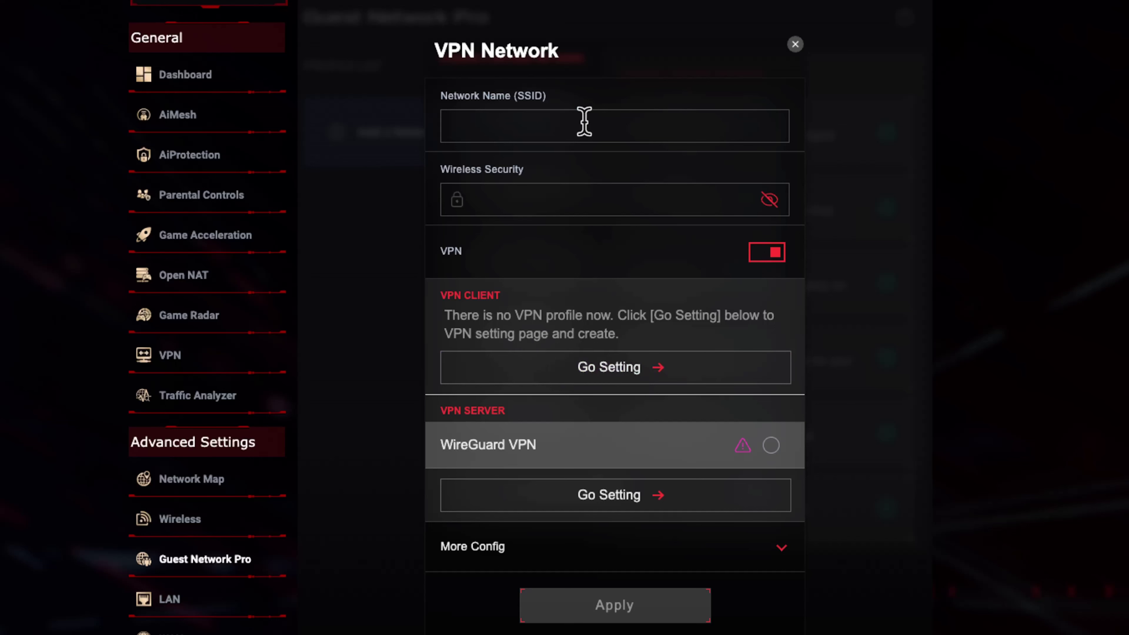
pyautogui.click(461, 122)
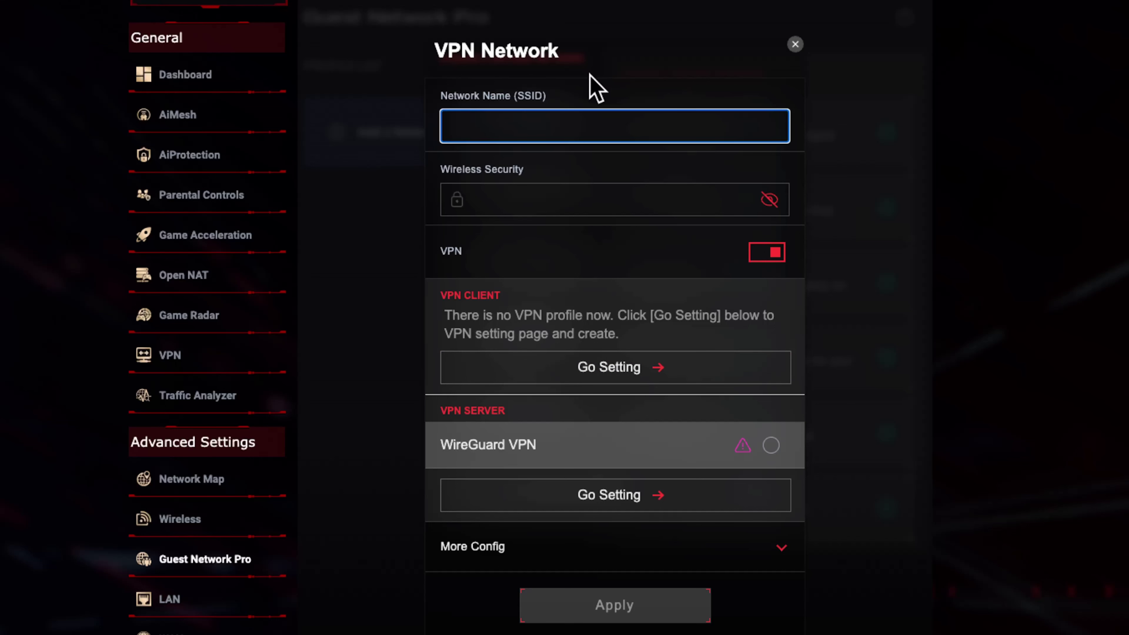
pyautogui.write('WiFi VPN')
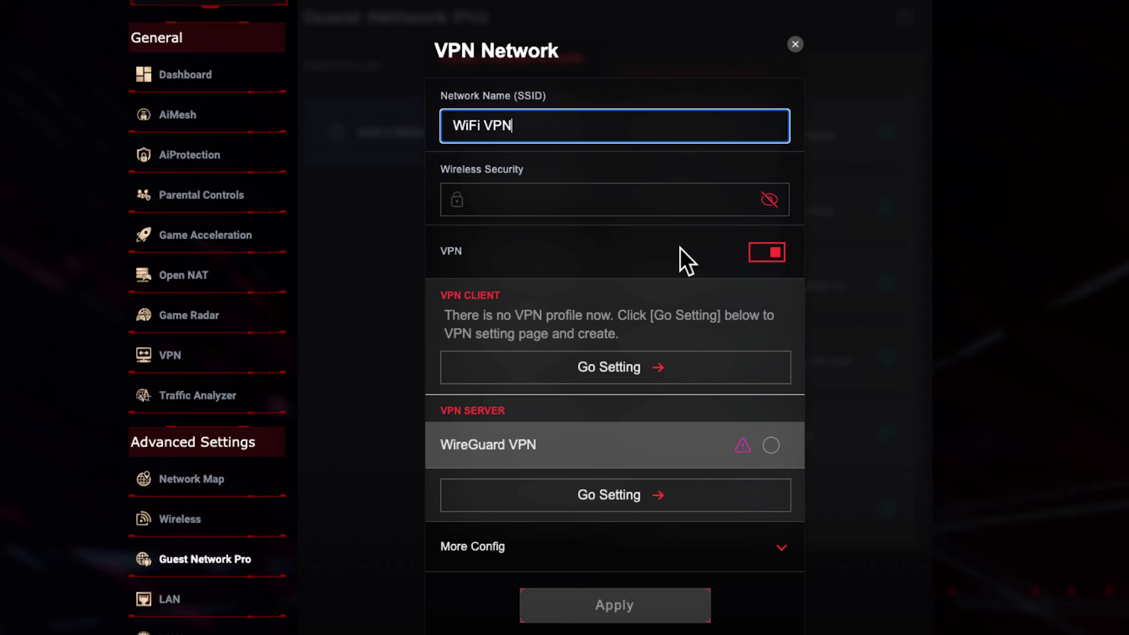
# Step: Switch the VPN option off and on again, and check the additional configuration including the WiFi band
pyautogui.click(776, 262)
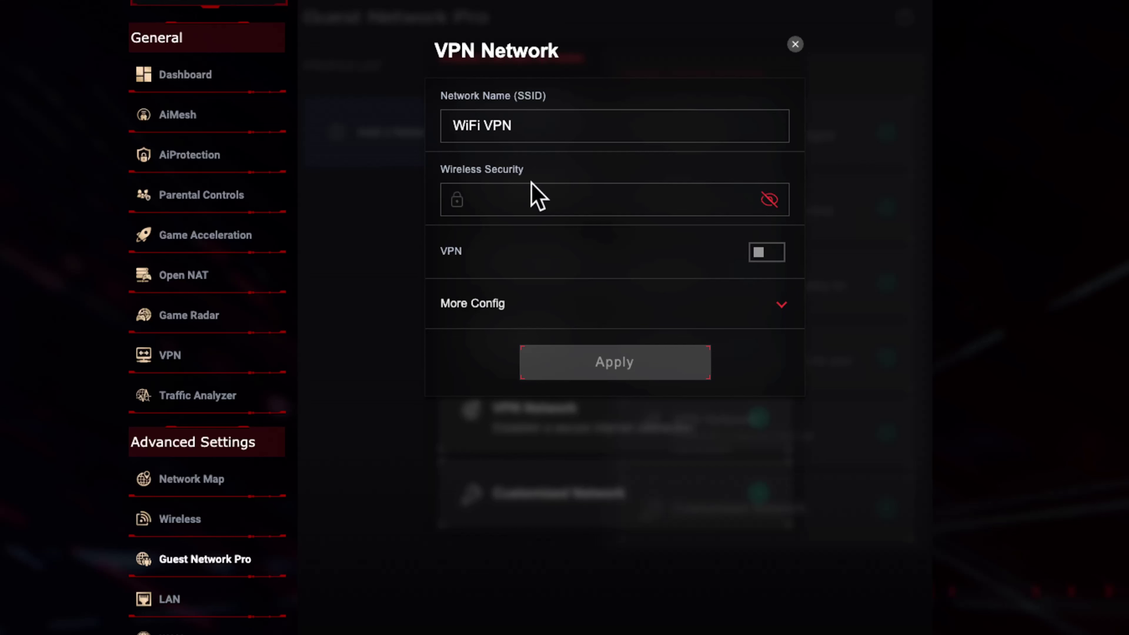
pyautogui.click(769, 254)
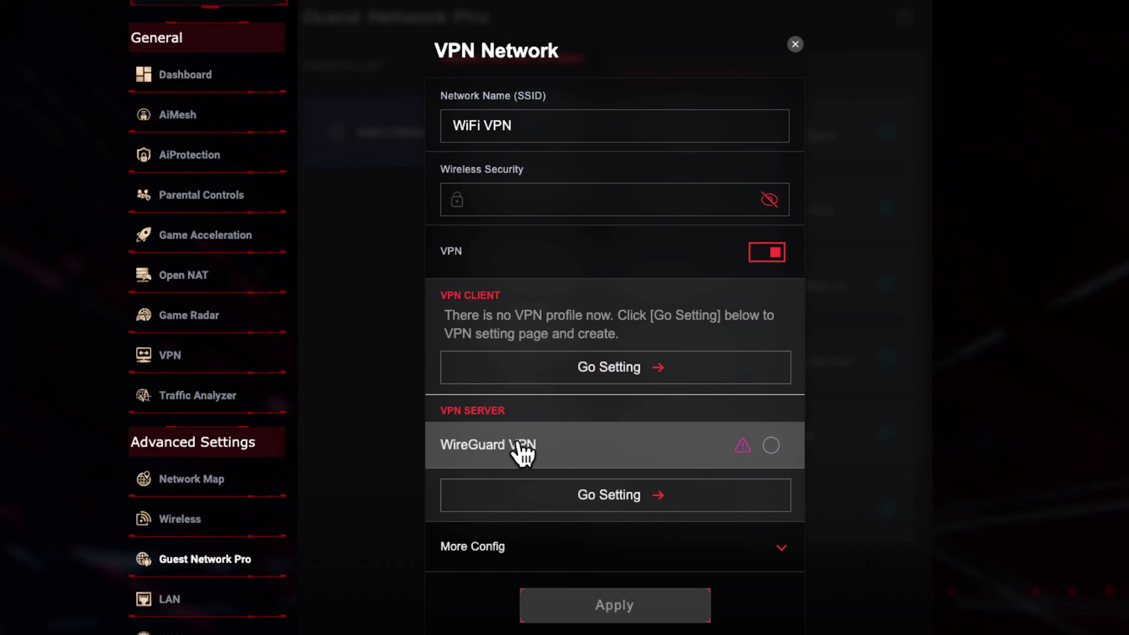
pyautogui.click(575, 549)
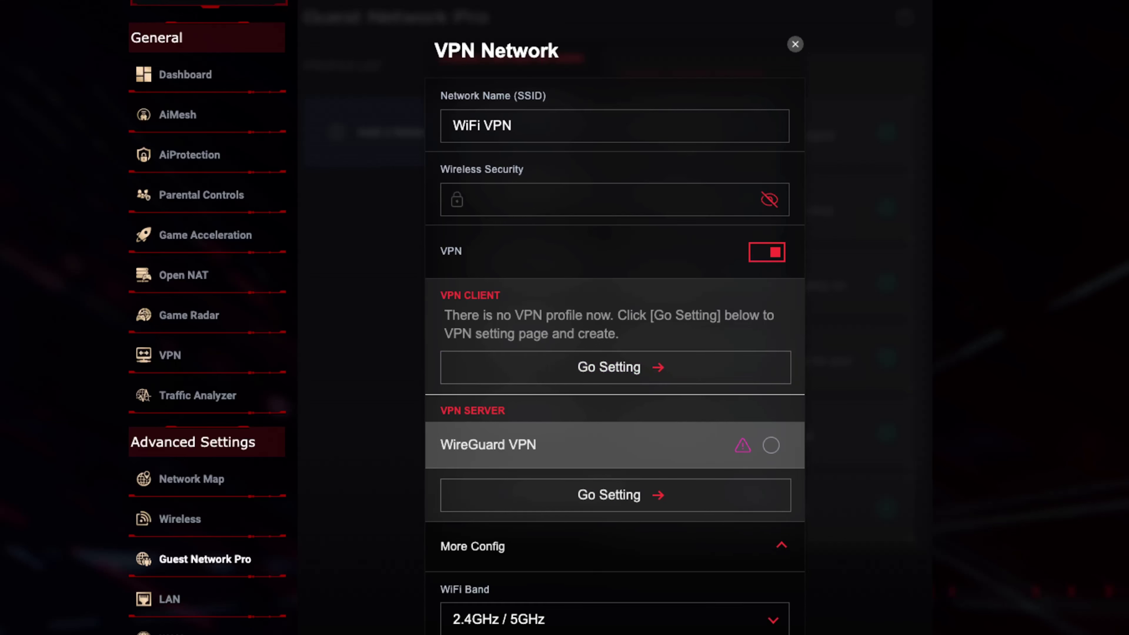
pyautogui.click(598, 562)
pyautogui.click(597, 562)
pyautogui.click(576, 611)
# Step: Start a new VPN Fusion client profile and set its connection name to "USA EU"
pyautogui.click(639, 379)
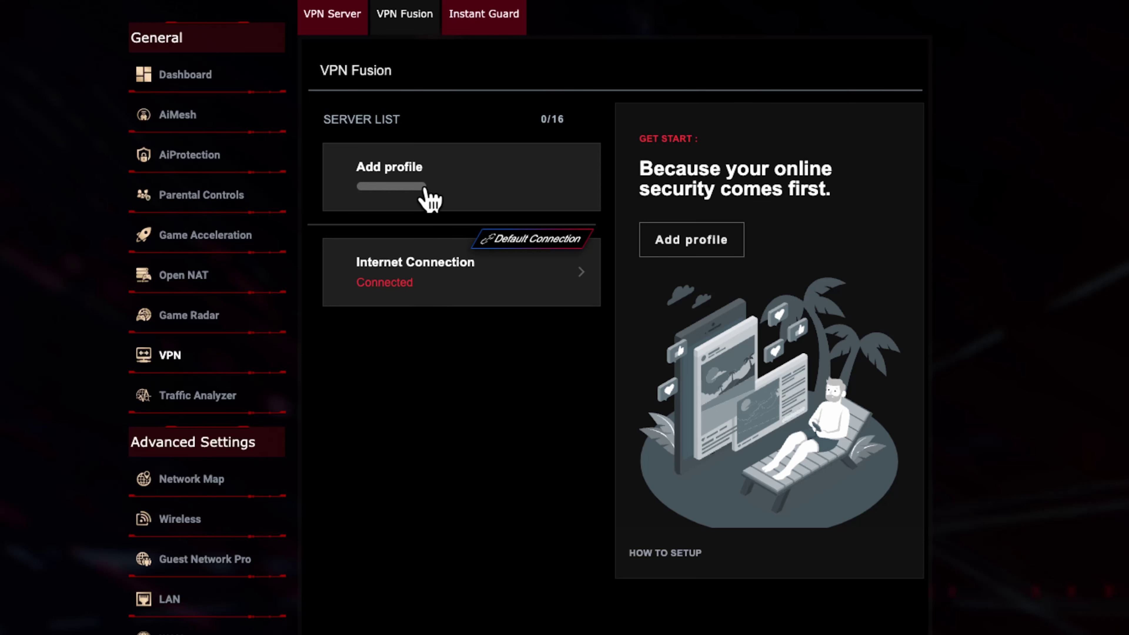
pyautogui.click(671, 242)
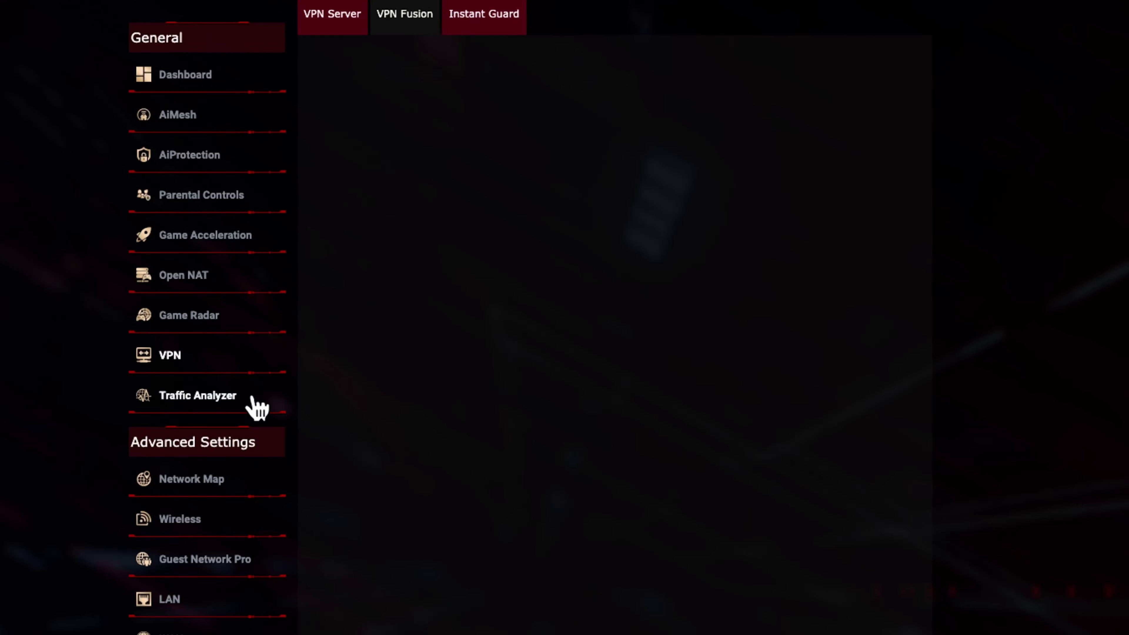
pyautogui.click(152, 358)
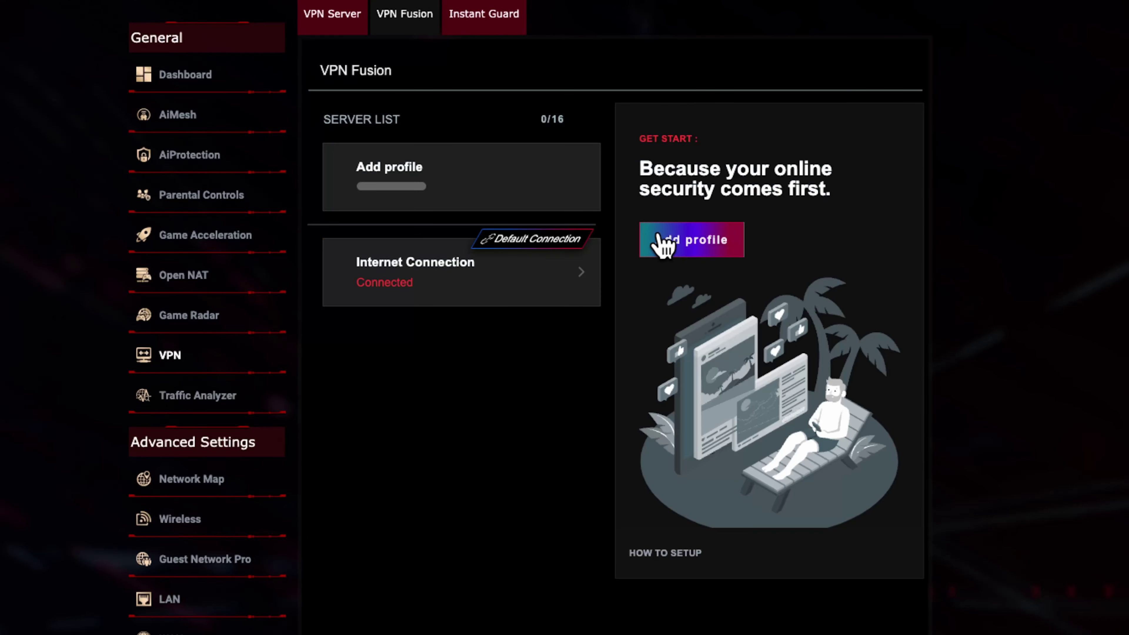
pyautogui.click(680, 246)
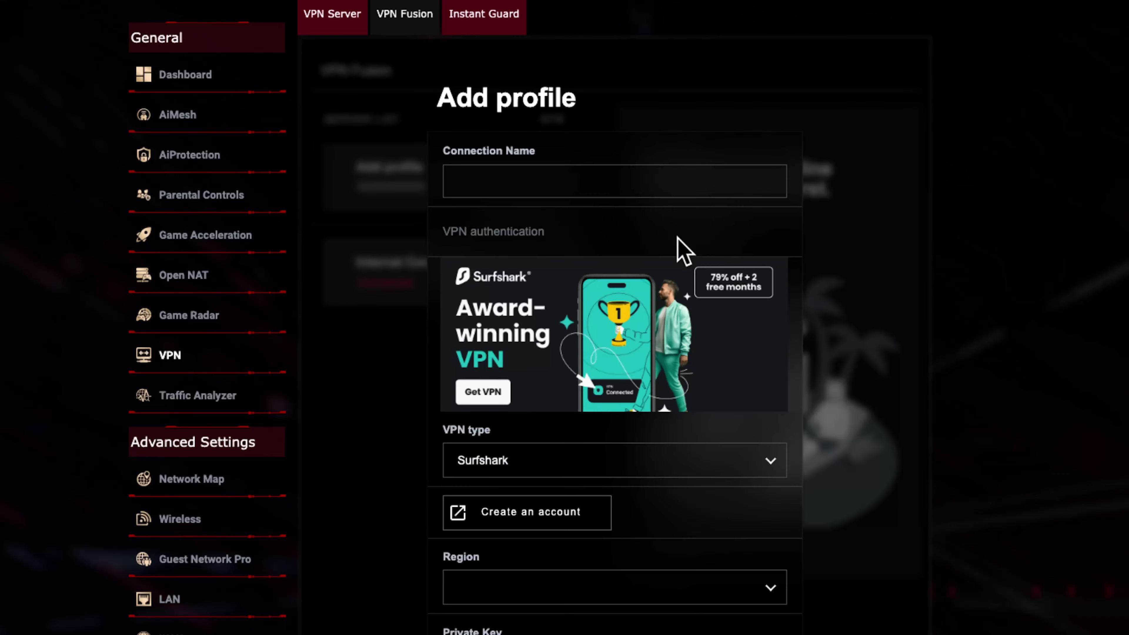
pyautogui.click(520, 181)
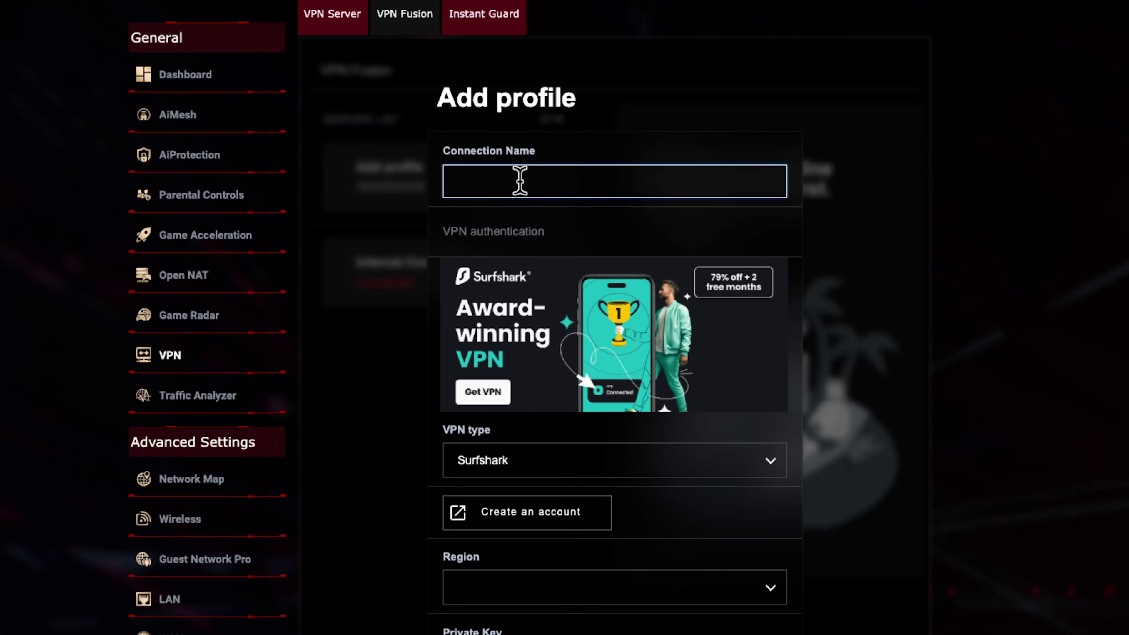
pyautogui.write('USA EU')
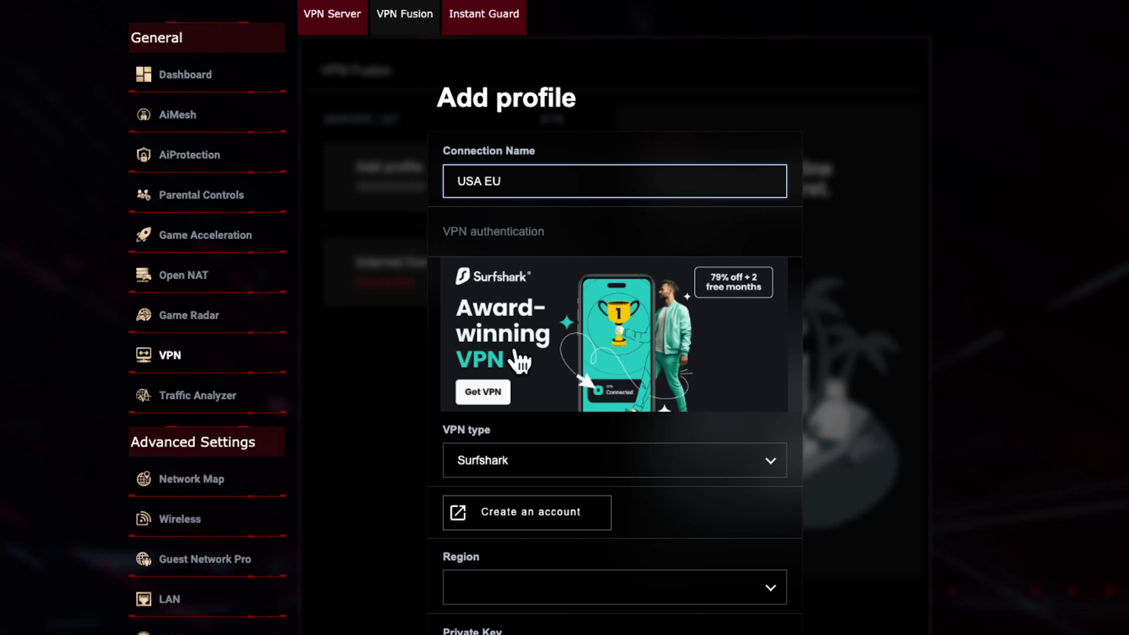
# Step: Review the VPN type options for the new profile and keep Surfshark
pyautogui.click(649, 474)
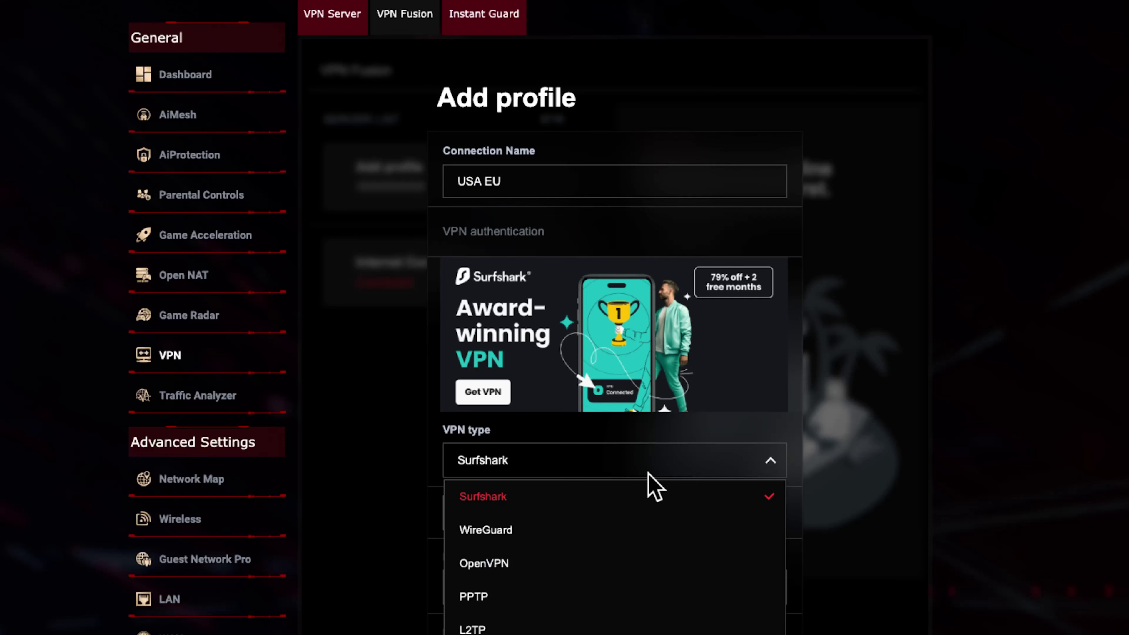
pyautogui.click(586, 493)
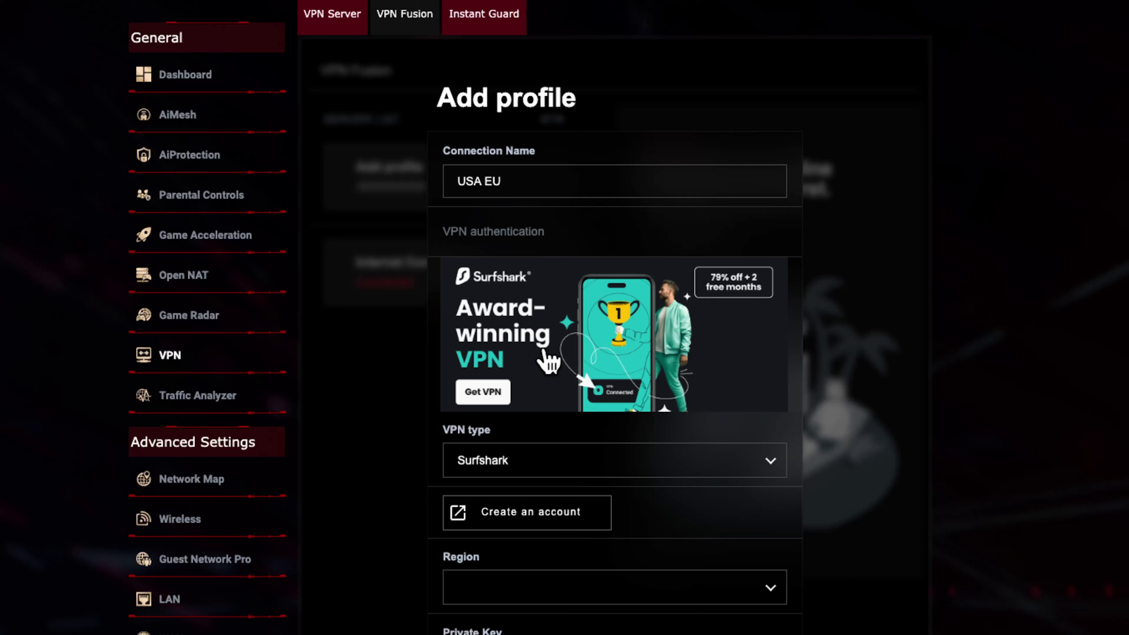
pyautogui.click(719, 466)
pyautogui.click(718, 464)
pyautogui.click(637, 463)
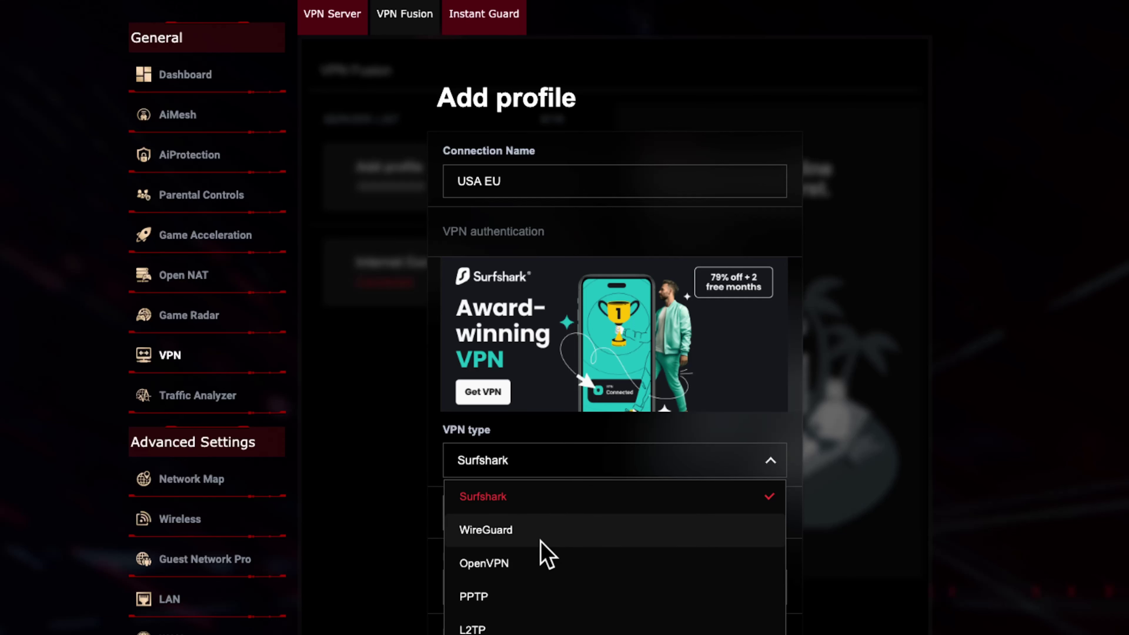
pyautogui.click(848, 538)
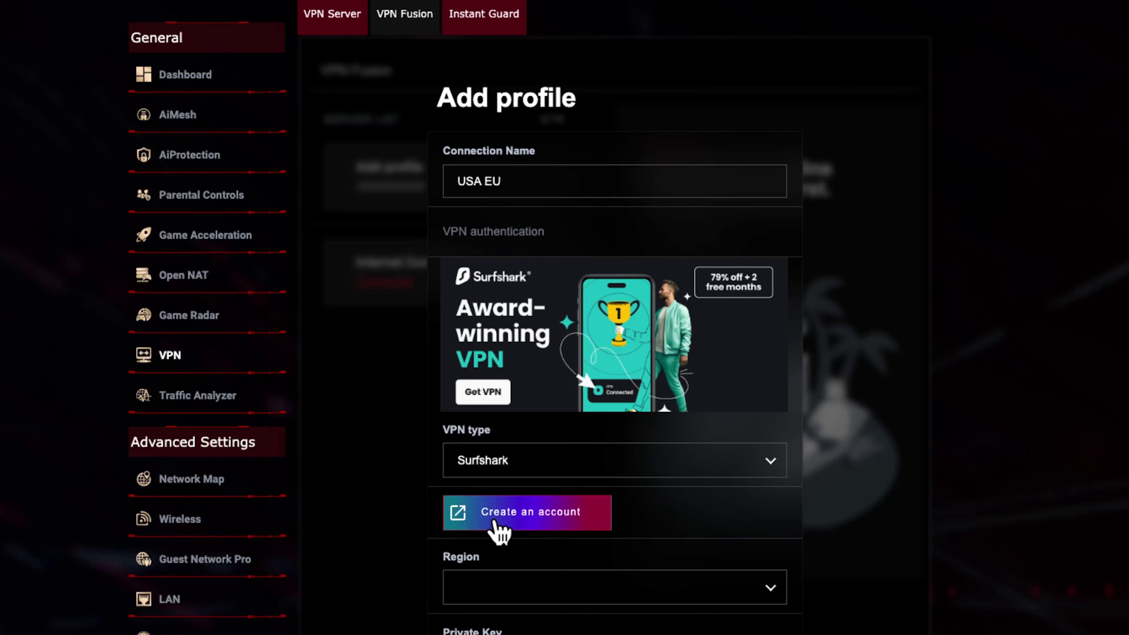
# Step: Switch the profile's VPN type to WireGuard and then to OpenVPN to compare their configuration fields
pyautogui.click(511, 473)
pyautogui.click(524, 540)
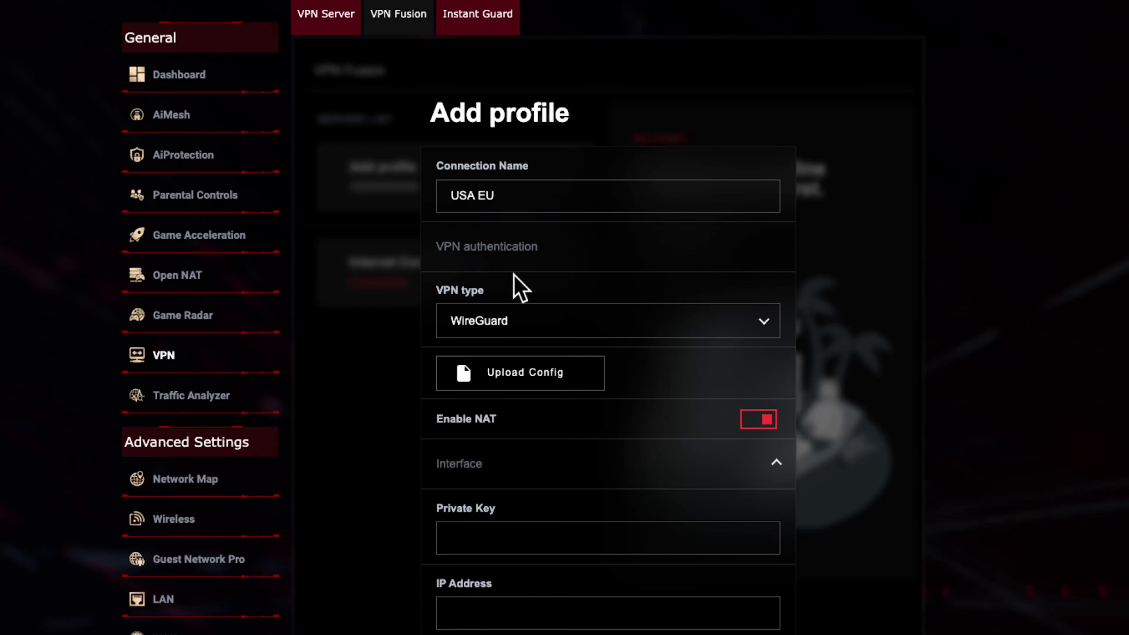
pyautogui.click(520, 309)
pyautogui.click(523, 322)
pyautogui.click(522, 321)
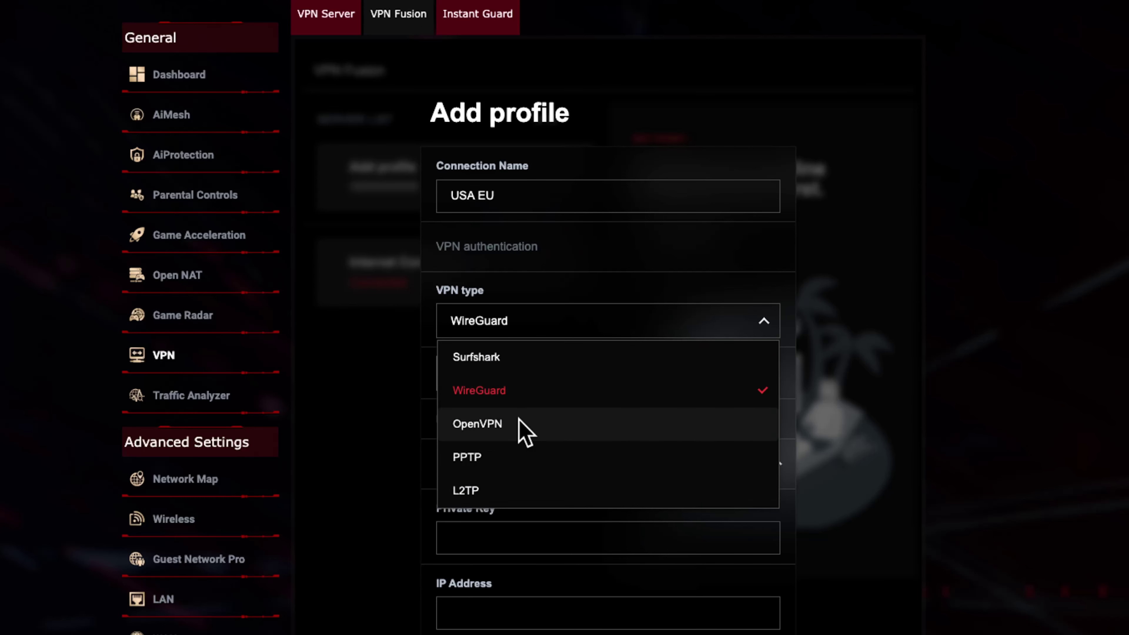
pyautogui.click(524, 427)
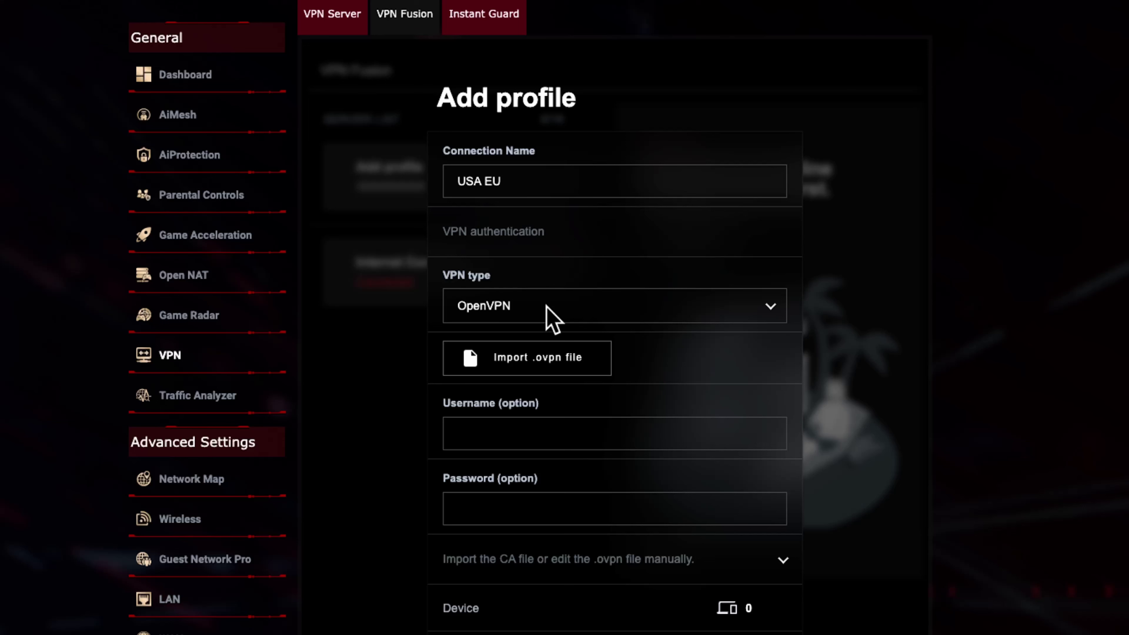
# Step: Set the profile's VPN type back to Surfshark and open its region choices
pyautogui.click(580, 308)
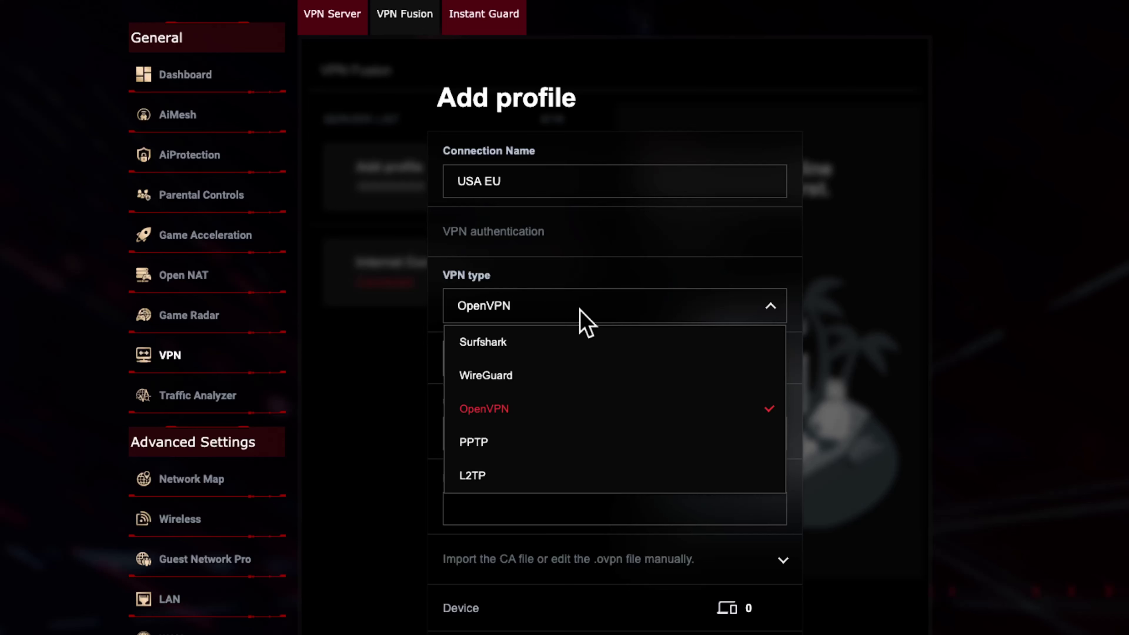
pyautogui.click(529, 349)
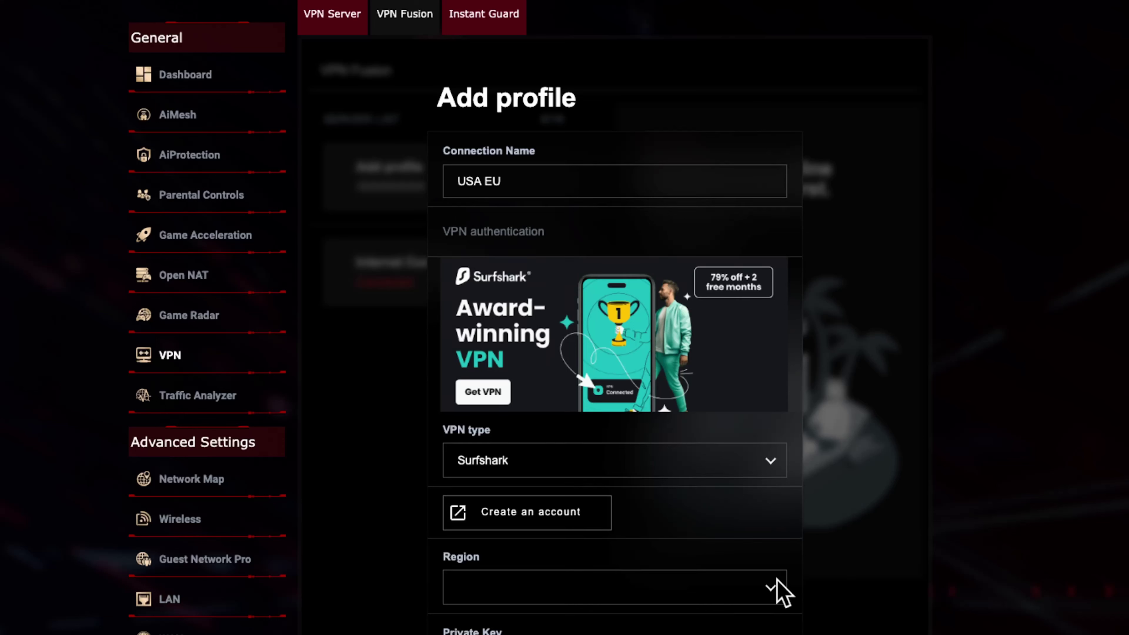
pyautogui.click(774, 588)
# Step: Return to Guest Network Pro, review the predefined VPN Network form, and close it without applying
pyautogui.click(195, 562)
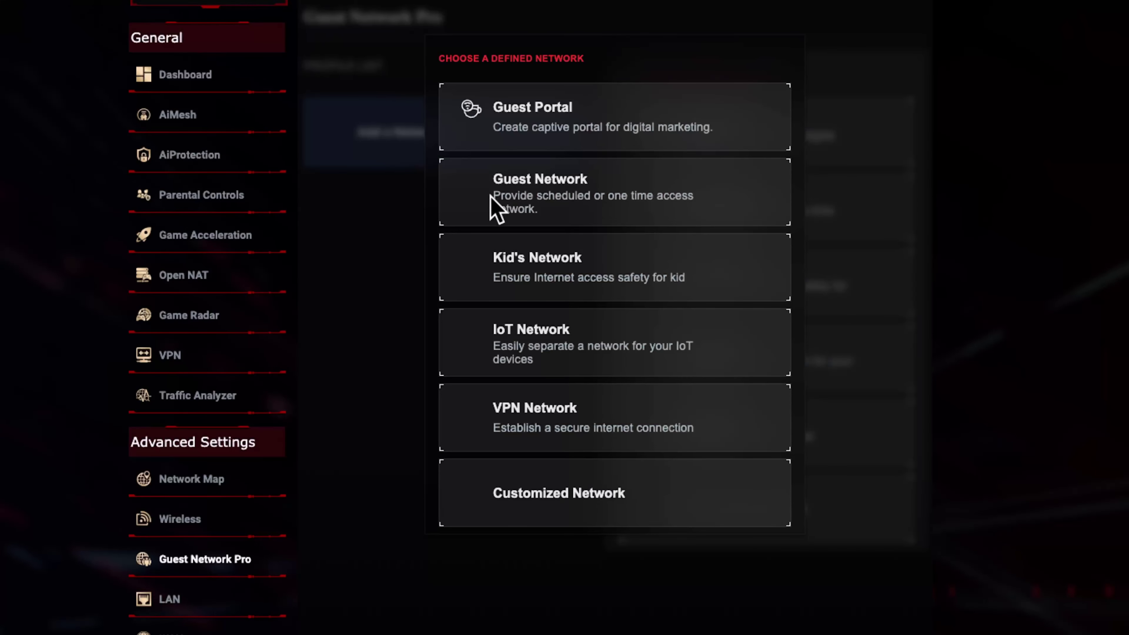
pyautogui.click(582, 419)
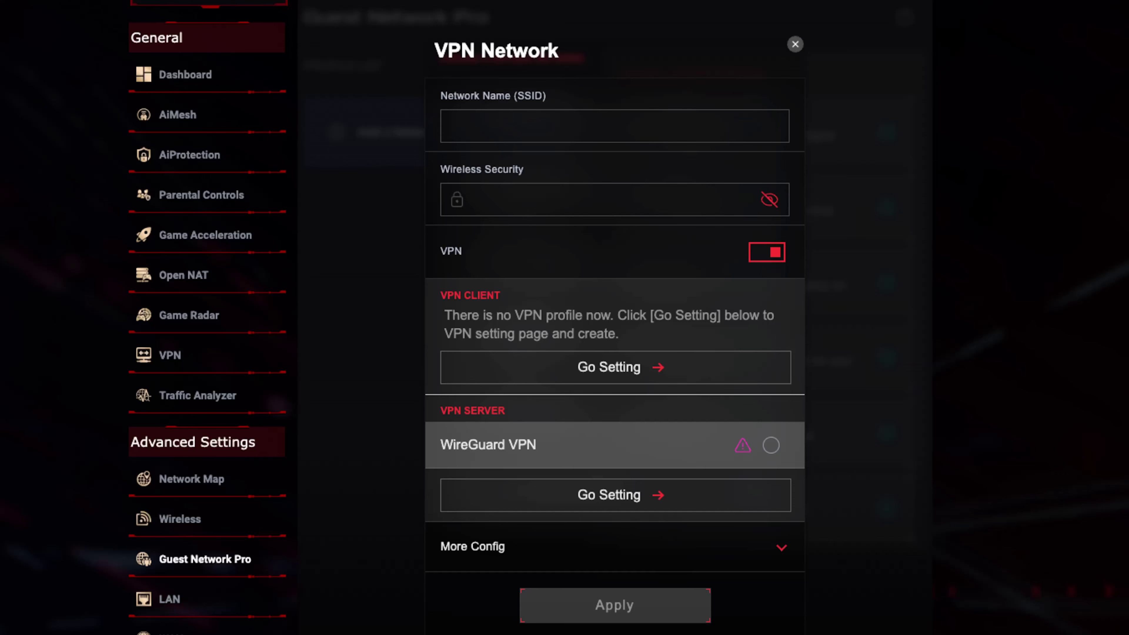
pyautogui.click(796, 44)
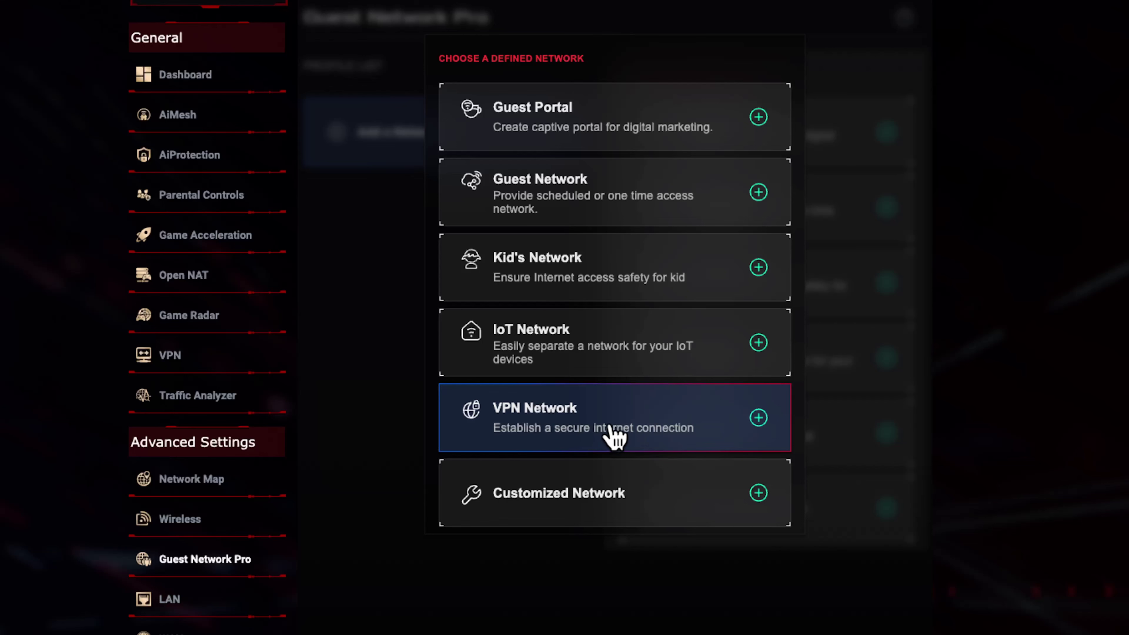
pyautogui.click(594, 407)
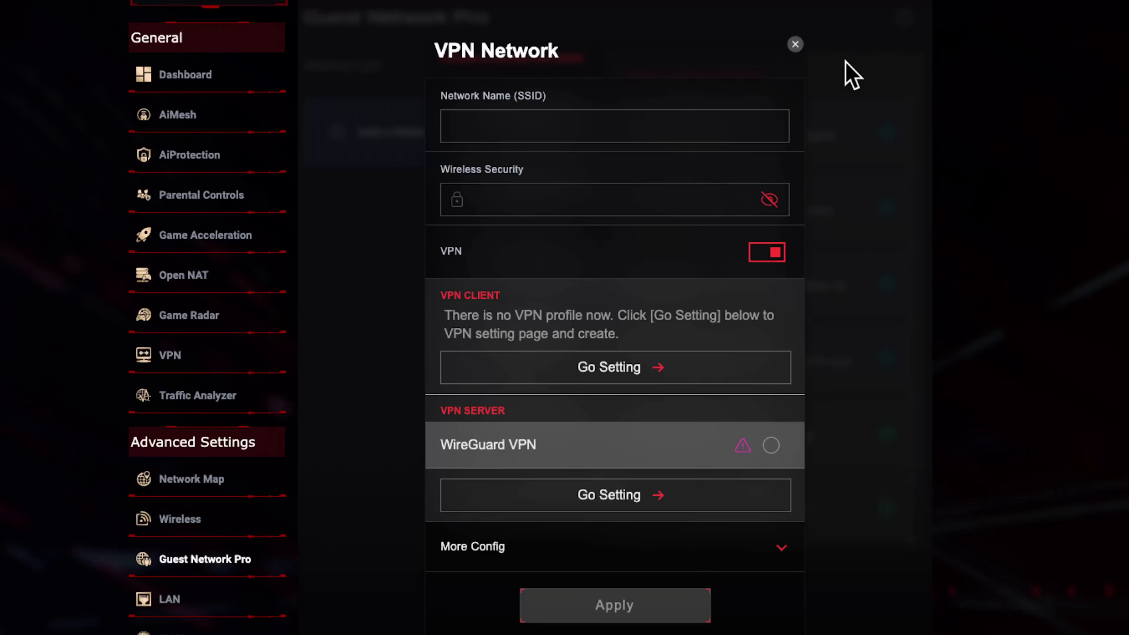
pyautogui.click(796, 44)
# Step: Review the Customized Network's additional configuration and WiFi band options, keep 2.4GHz / 5GHz, and close the form without applying
pyautogui.click(552, 525)
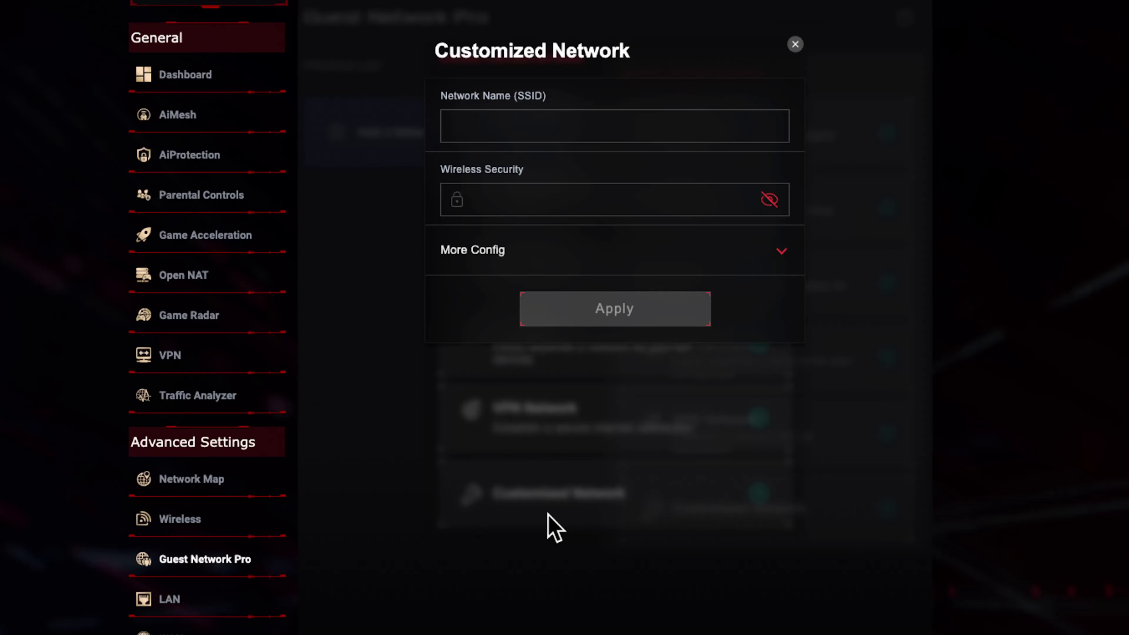
pyautogui.click(516, 250)
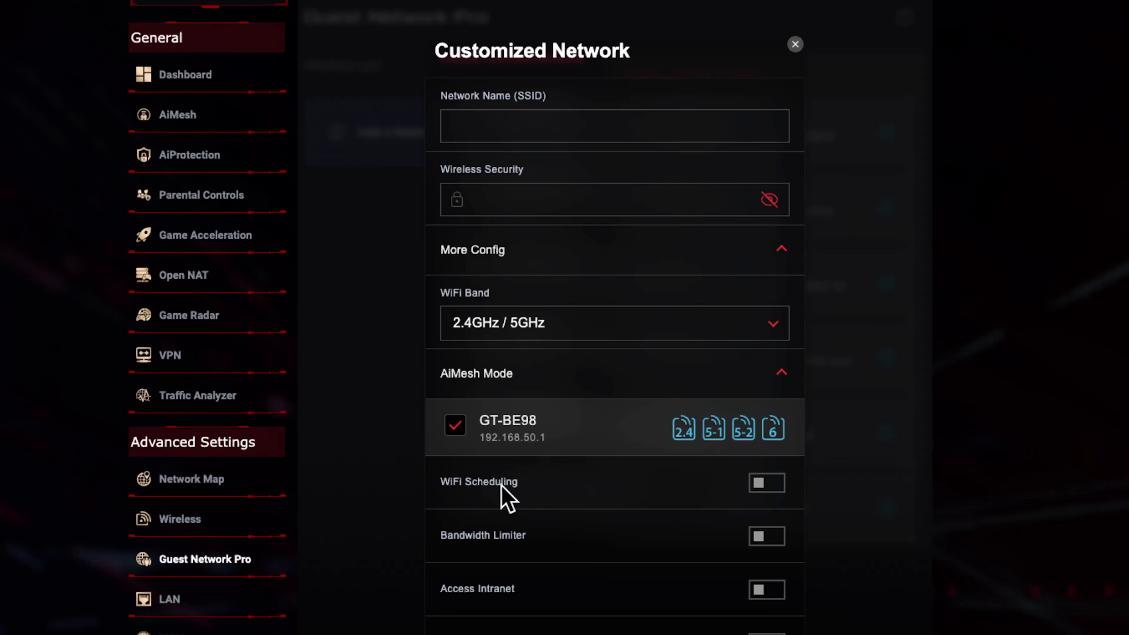
pyautogui.click(553, 346)
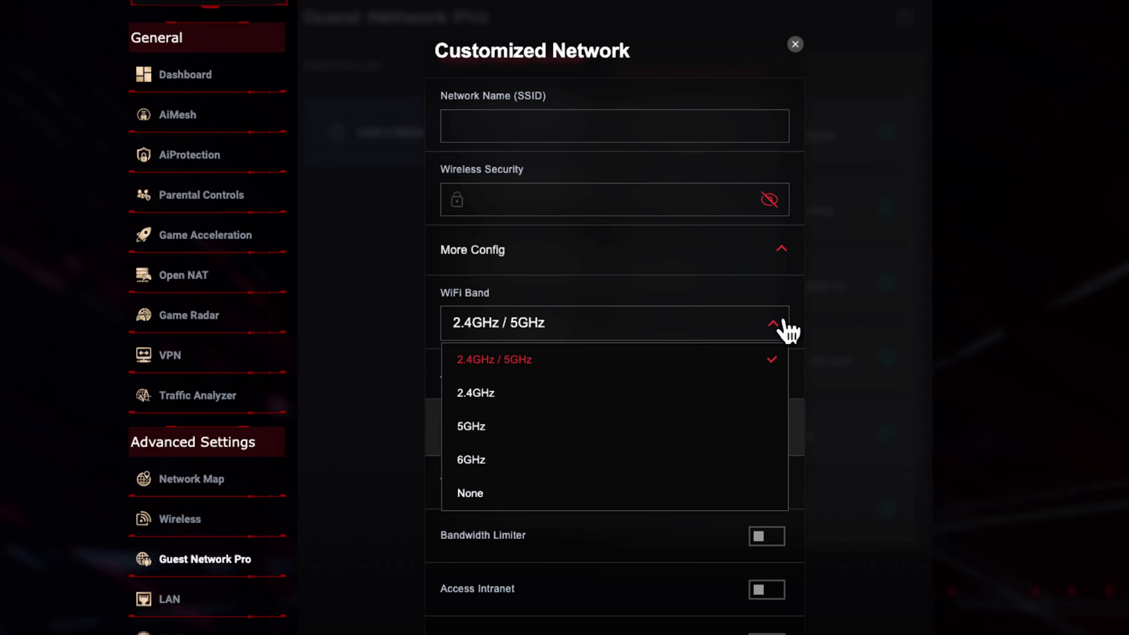
pyautogui.click(783, 328)
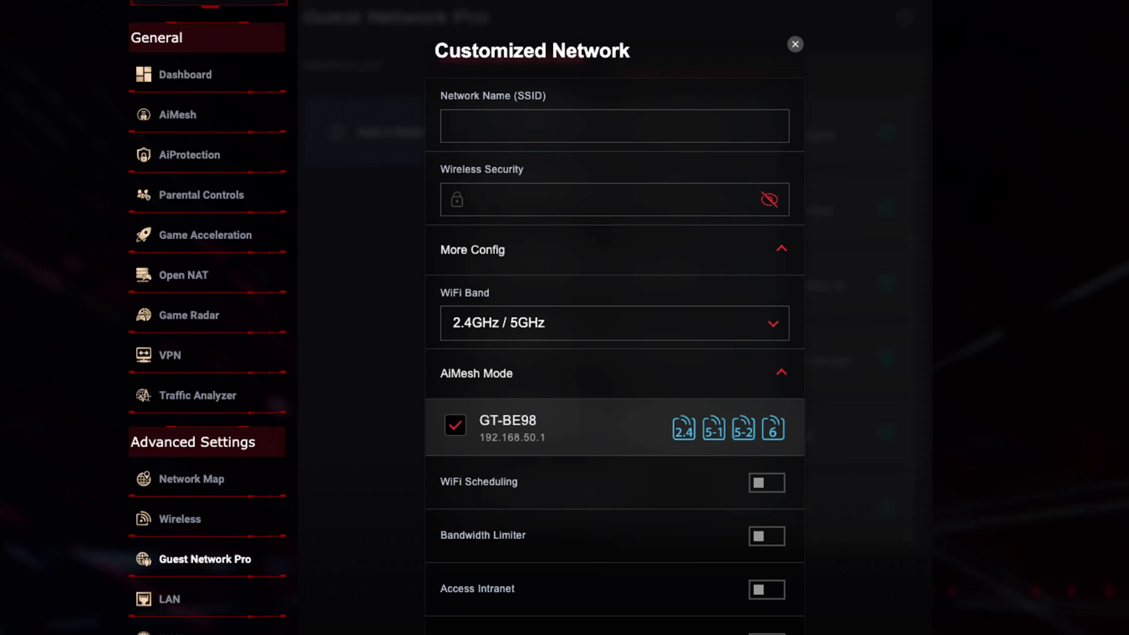
pyautogui.click(796, 44)
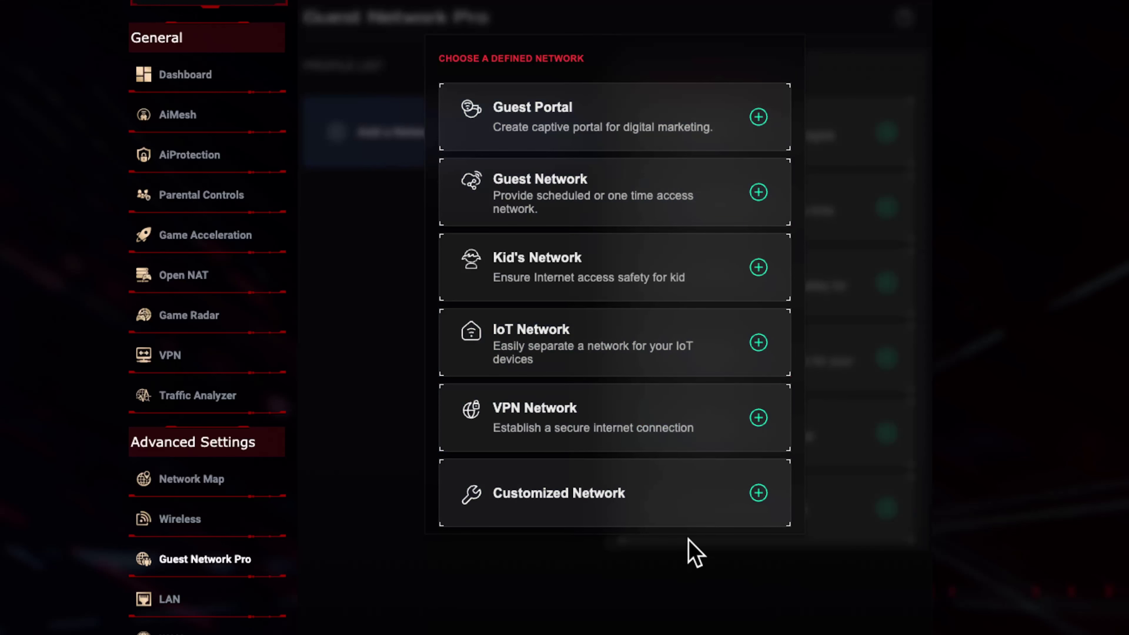